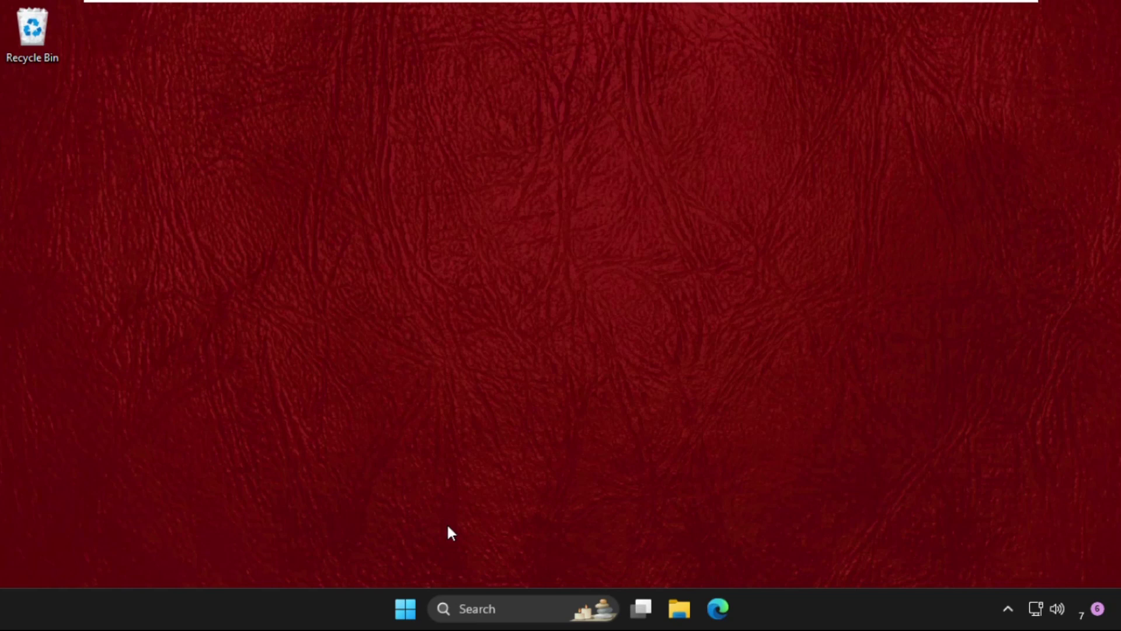
- Open File Explorer and go to Local Disk (C:) under This PC
key(super+e)
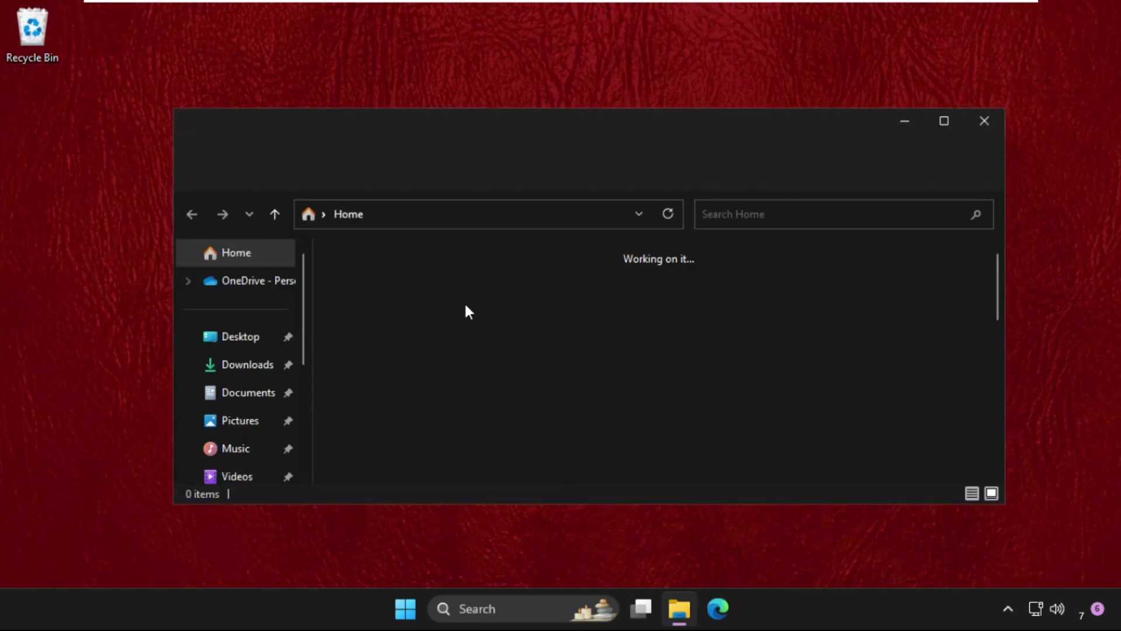
scroll(222, 422, down, 2)
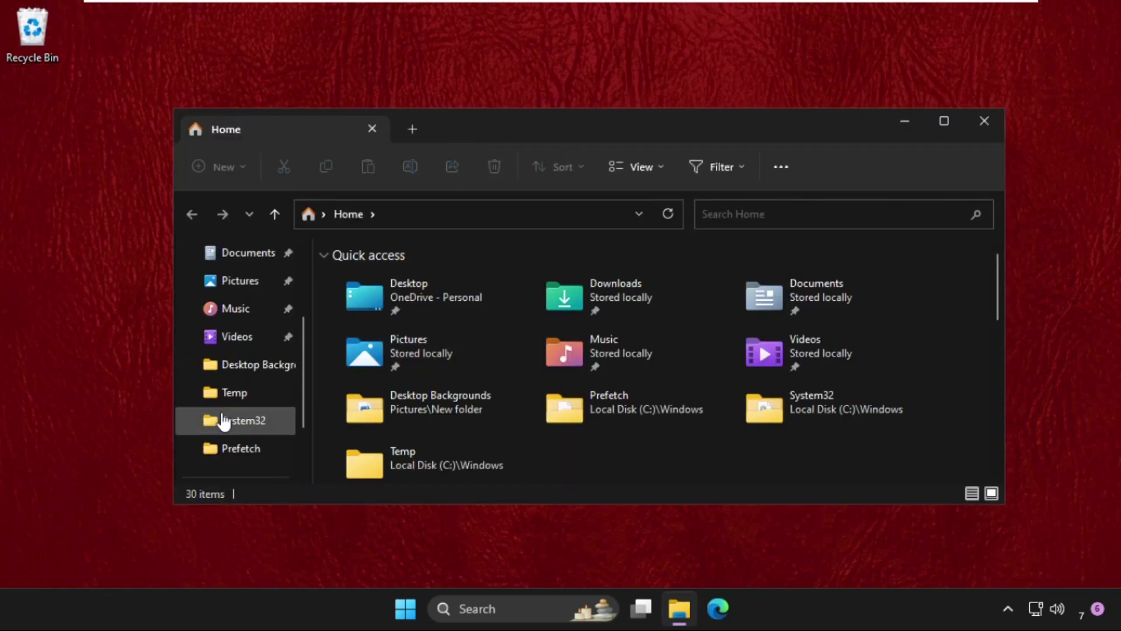
scroll(222, 420, down, 2)
click(230, 422)
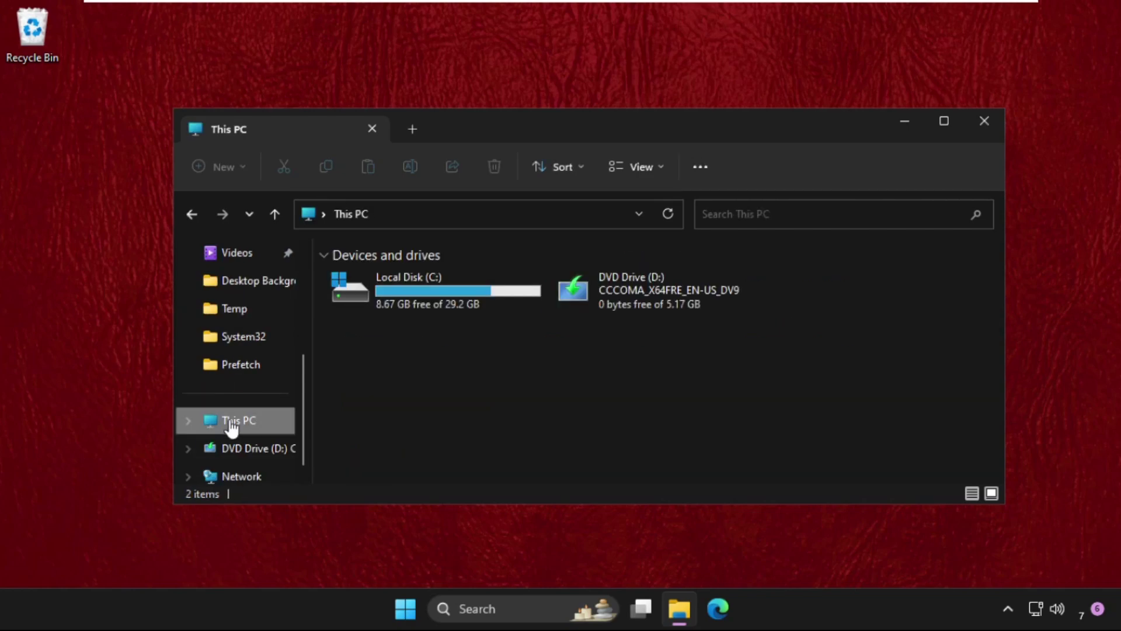
double_click(438, 286)
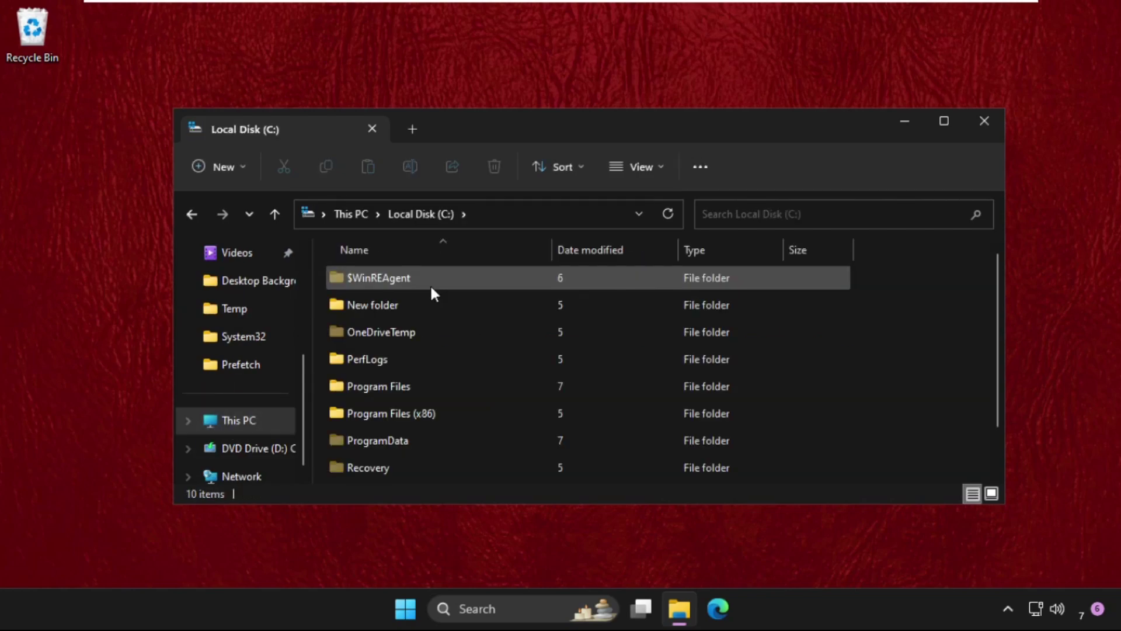
- Open the Windows folder and jump down to the folders starting with S
scroll(430, 292, down, 1)
double_click(393, 470)
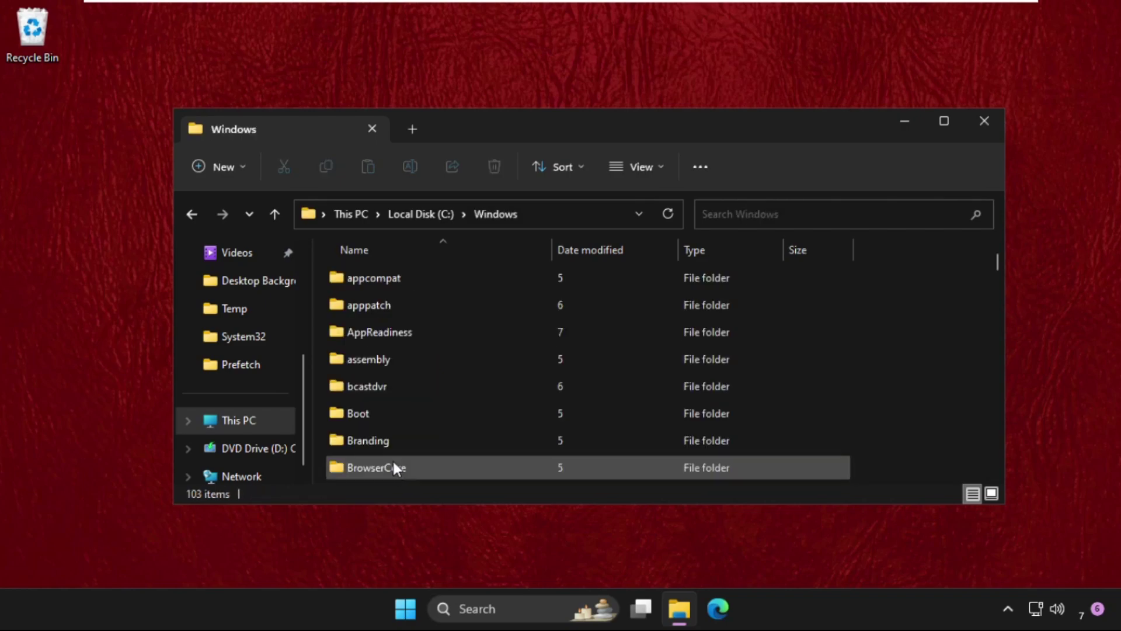
scroll(395, 388, down, 10)
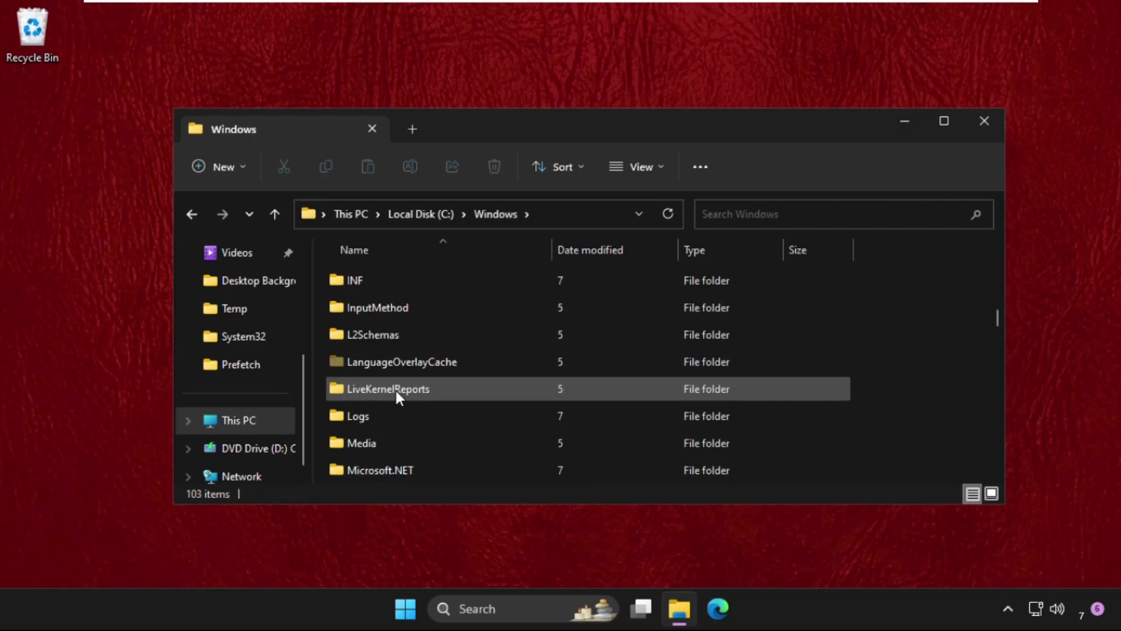
scroll(395, 387, down, 8)
key(s)
key(s)
key(s)
key(s)
key(s)
key(s)
scroll(395, 388, down, 2)
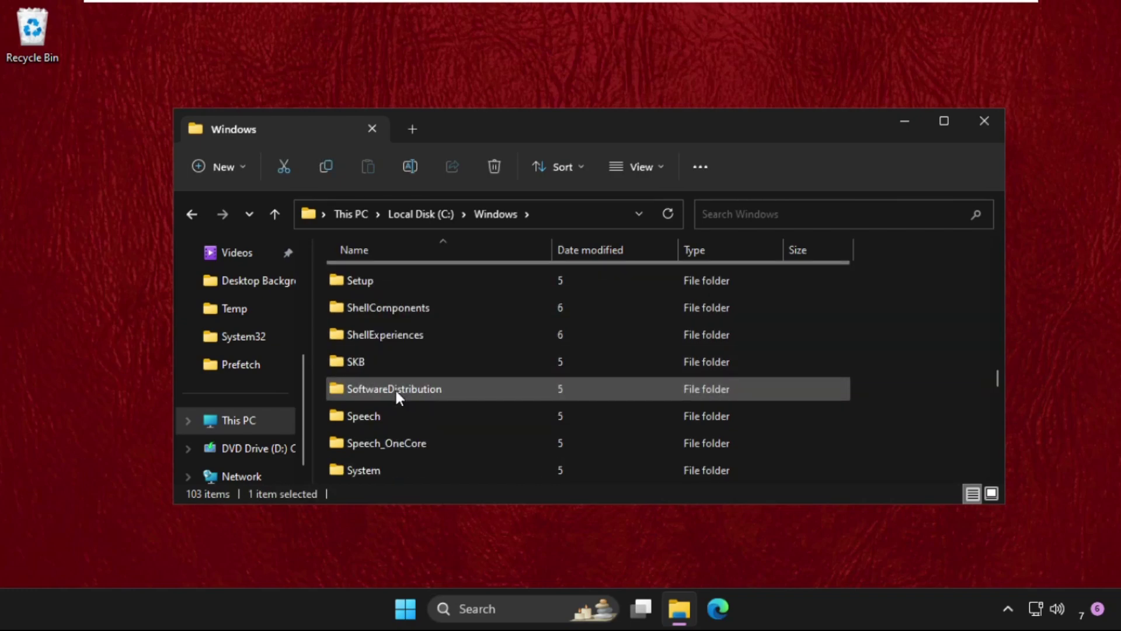
- Delete all five SoftwareDistribution items, skipping the in-use ReportingEvents file and DataStore folder
double_click(406, 392)
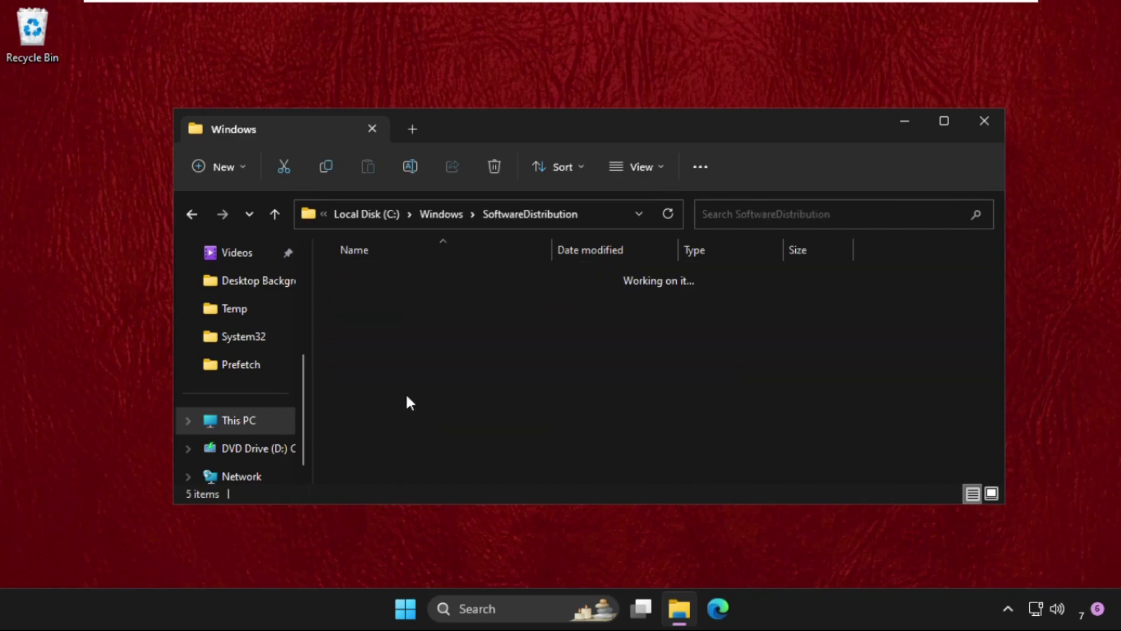
drag(420, 416, 381, 257)
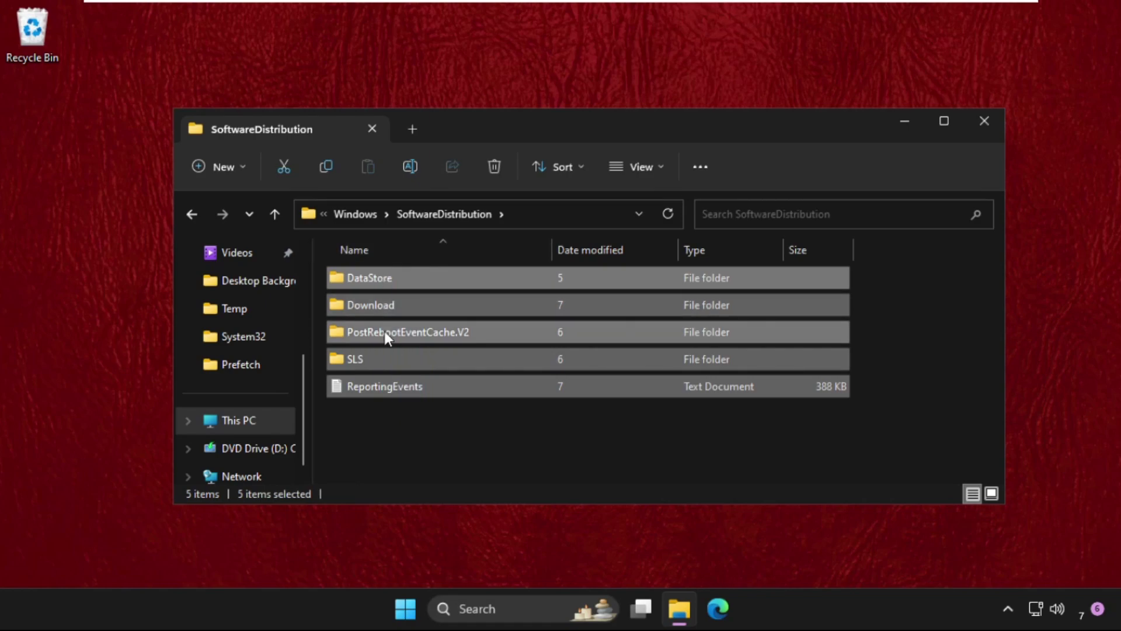
right_click(384, 331)
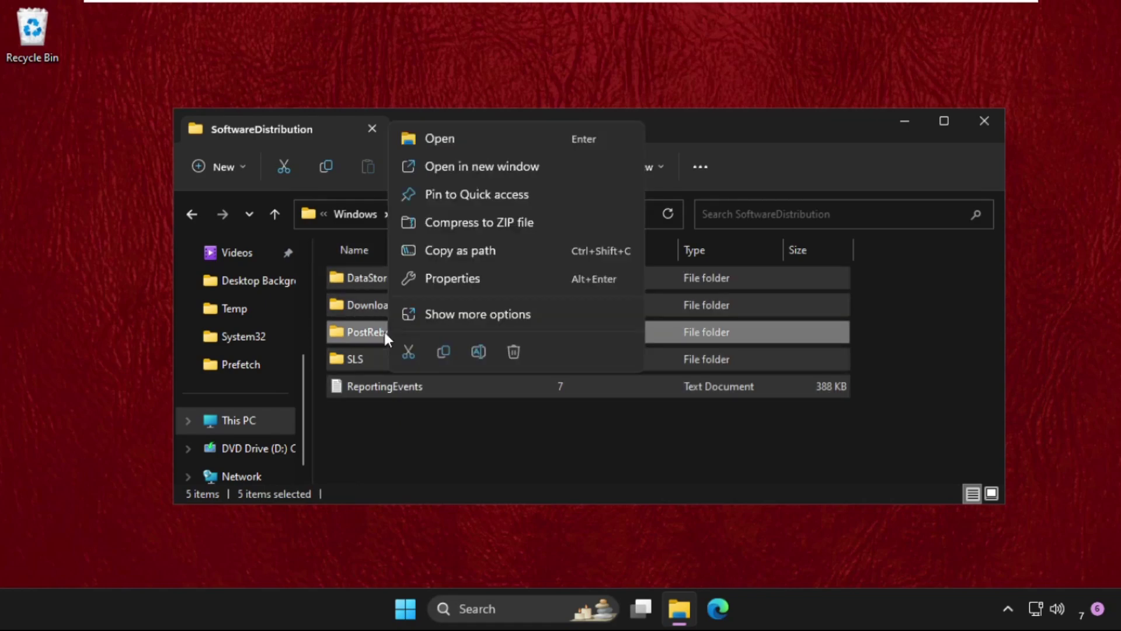
click(517, 355)
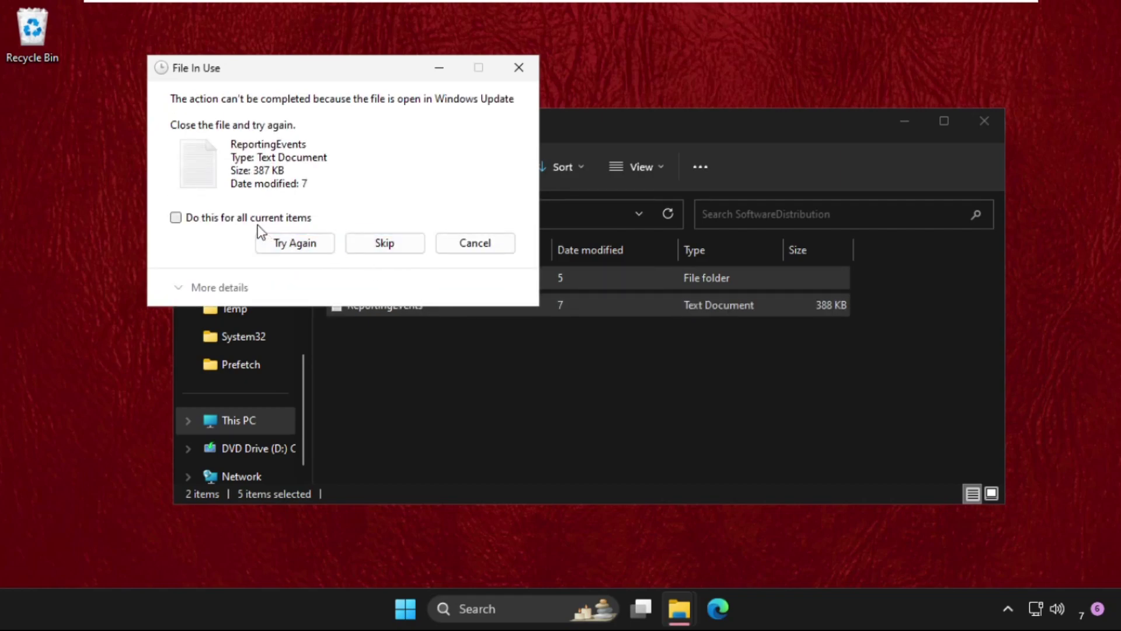
click(257, 222)
click(408, 249)
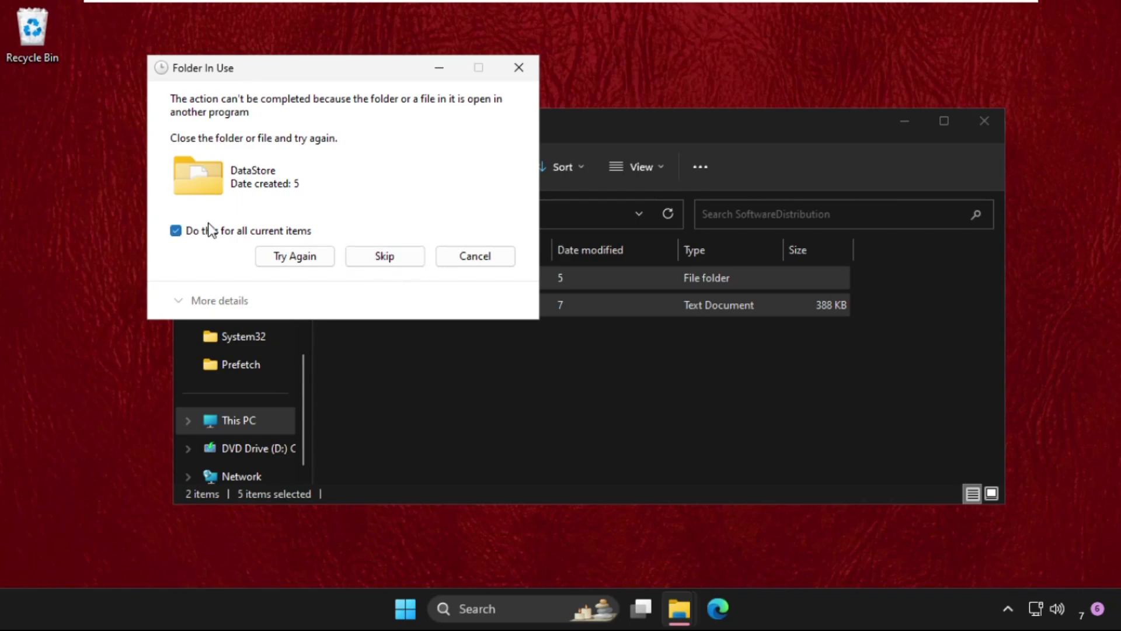
click(422, 257)
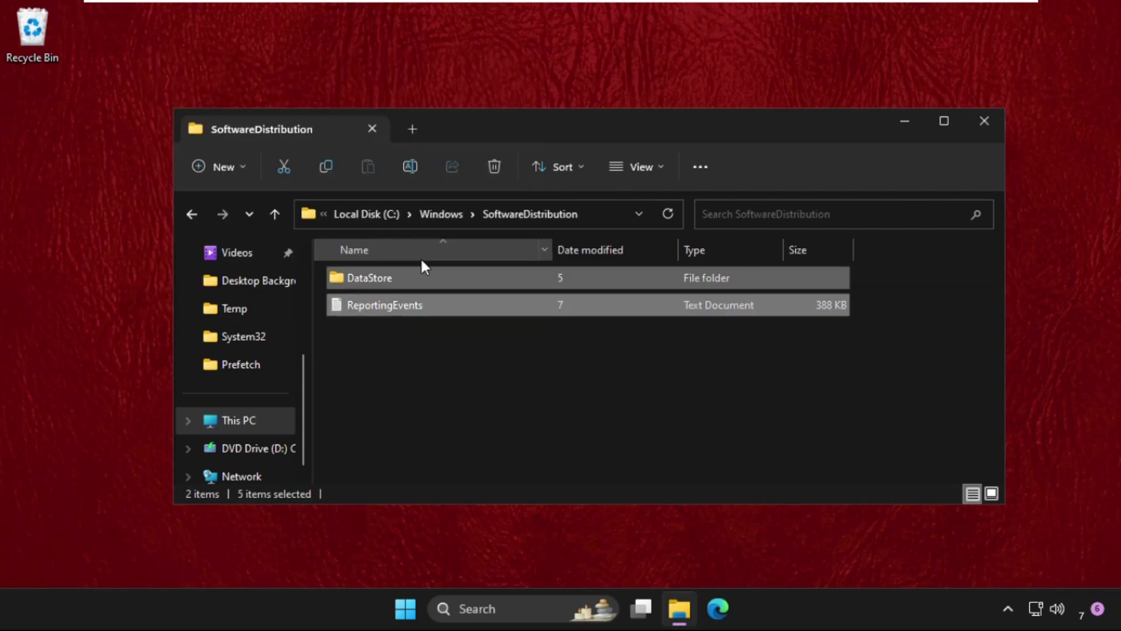
- Close the SoftwareDistribution window and launch Task Manager by searching 'task'
click(983, 121)
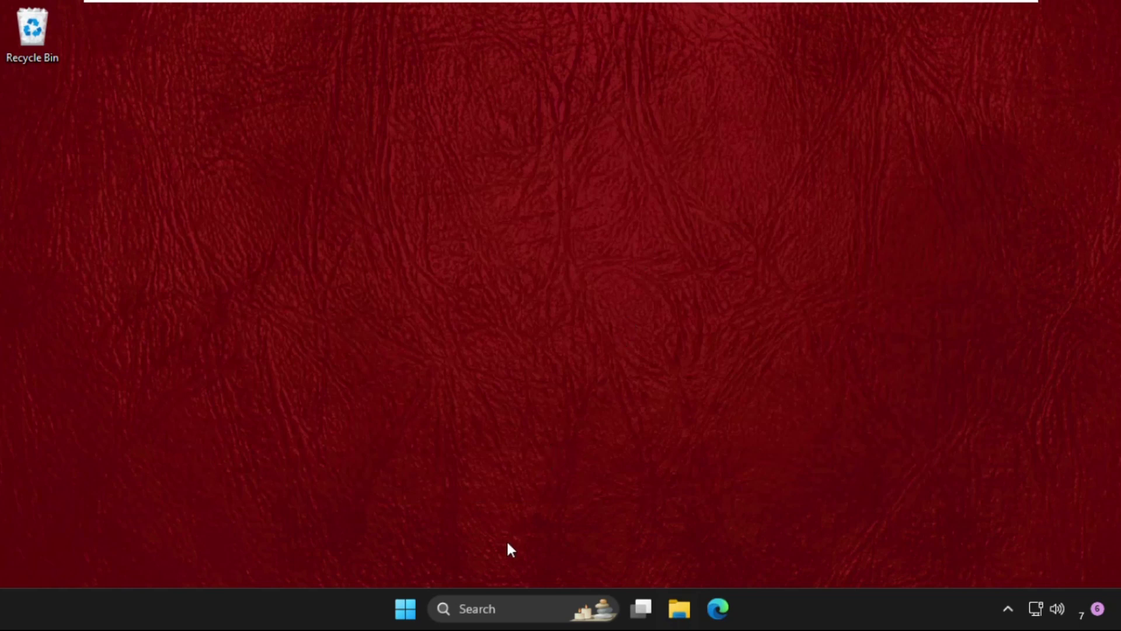
click(490, 608)
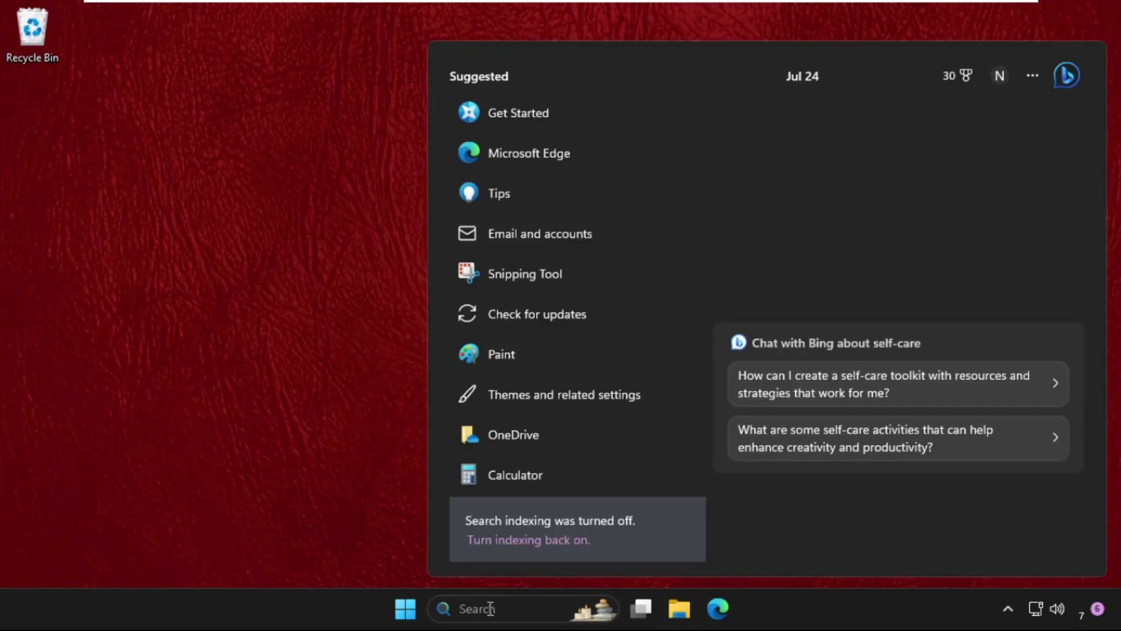
text(ta)
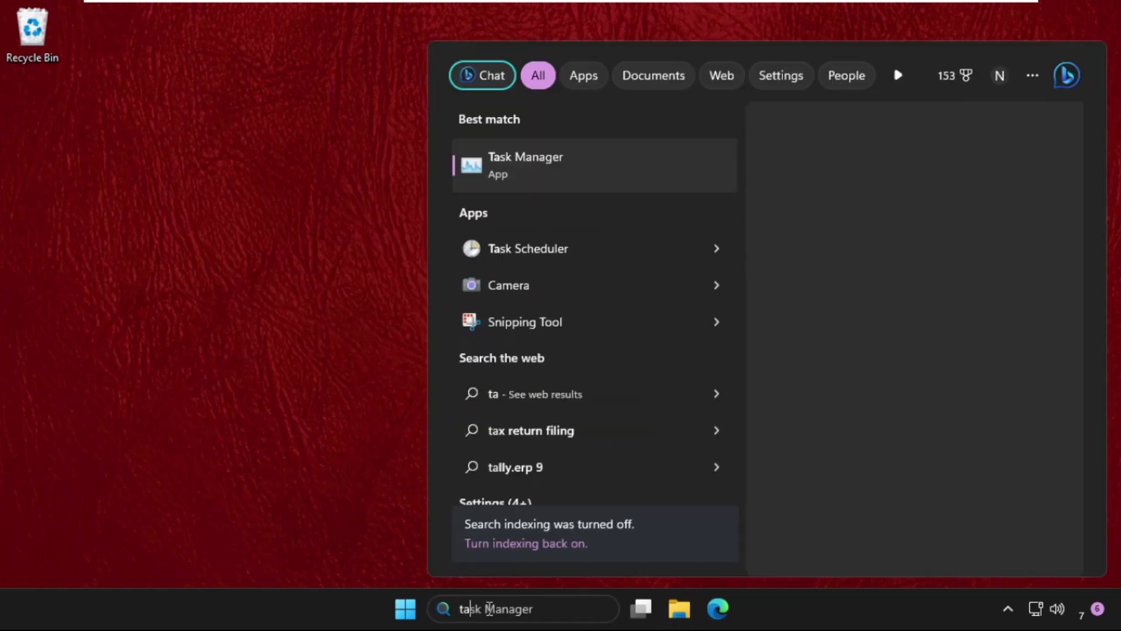
text(sk)
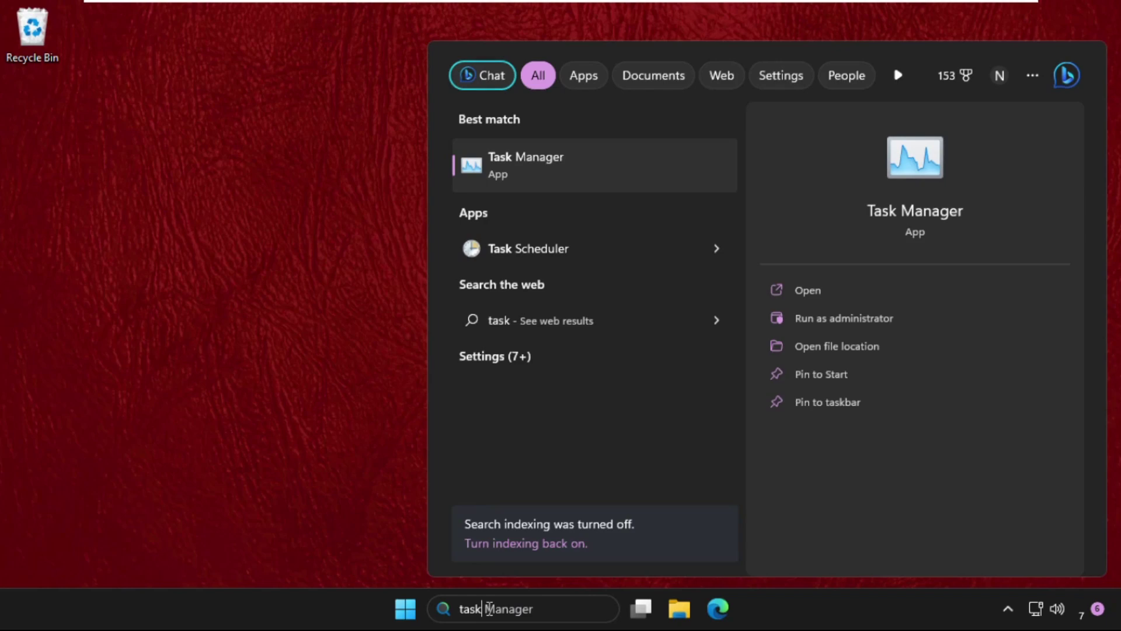
click(520, 169)
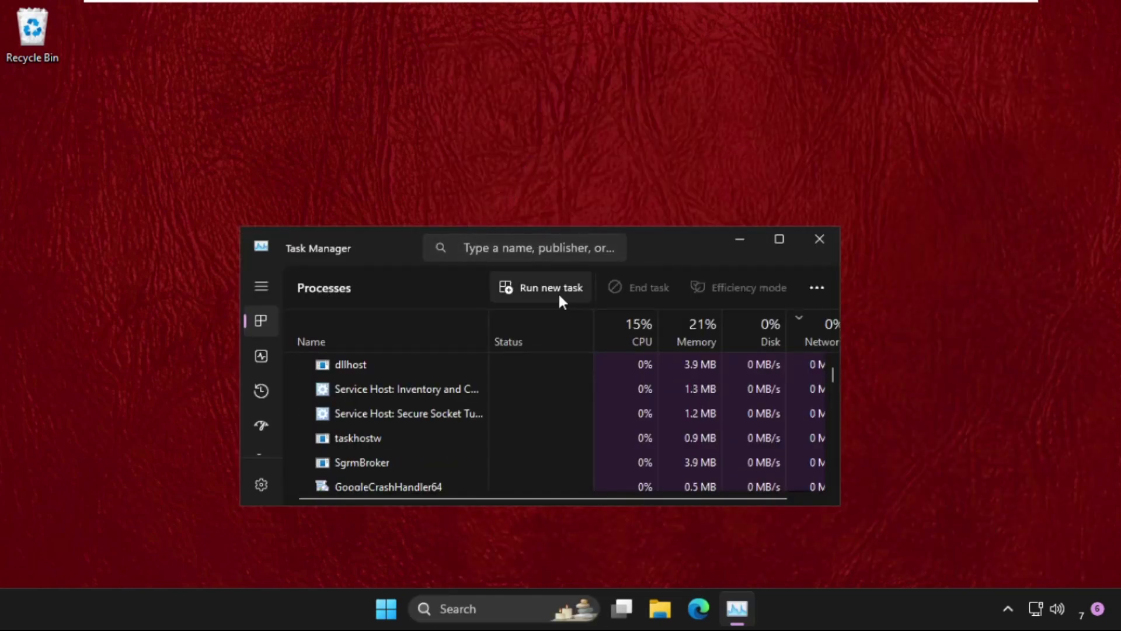
- Move Task Manager higher and bring up the Run new task dialog over it
drag(671, 261, 691, 133)
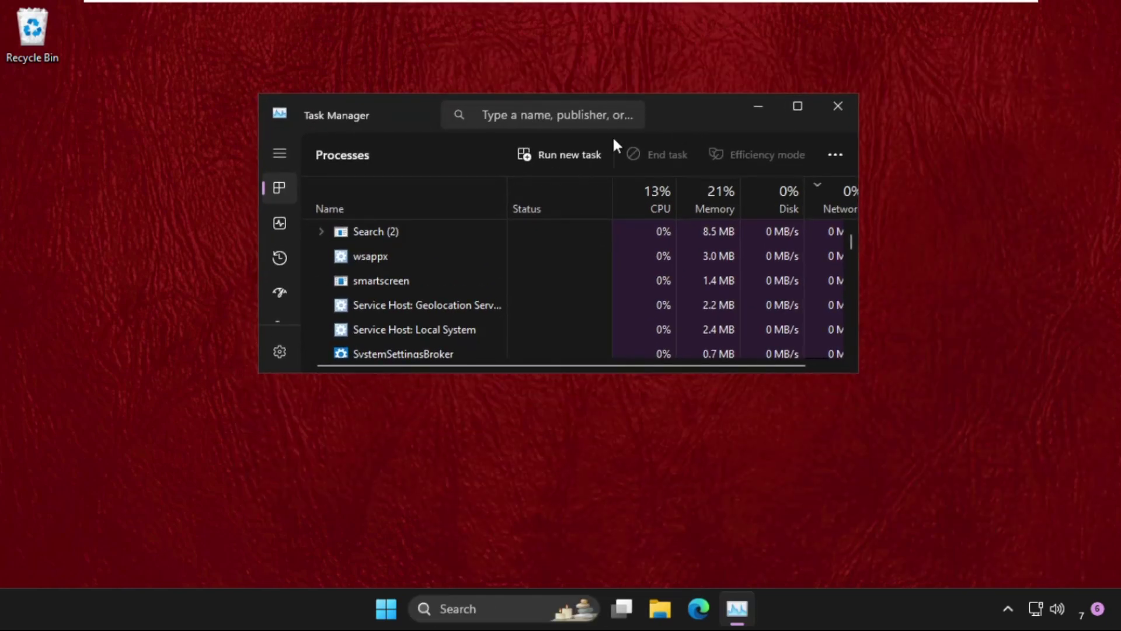
click(573, 149)
drag(473, 129, 565, 296)
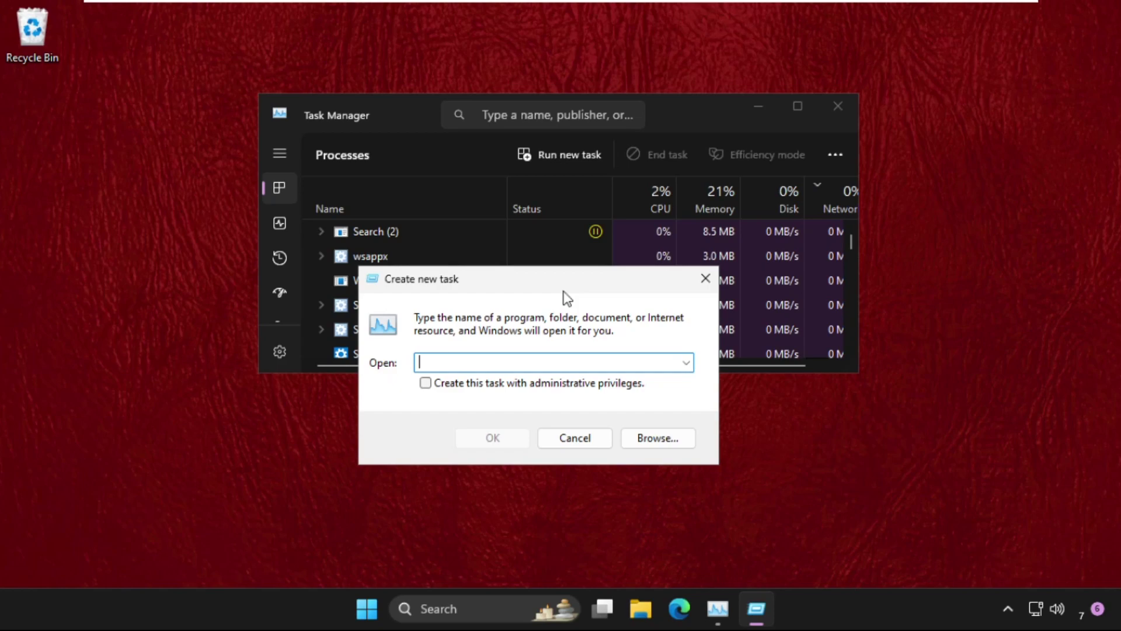
- Browse from the Create new task dialog to the C:\Windows\System32 folder
click(659, 439)
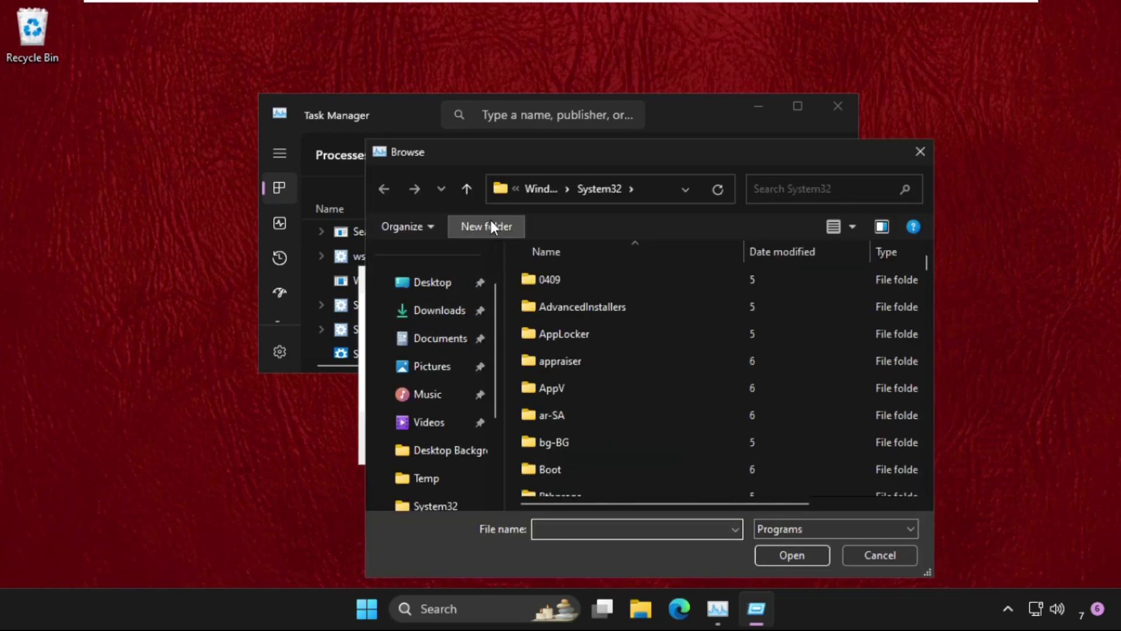
drag(534, 152, 540, 87)
scroll(420, 386, down, 3)
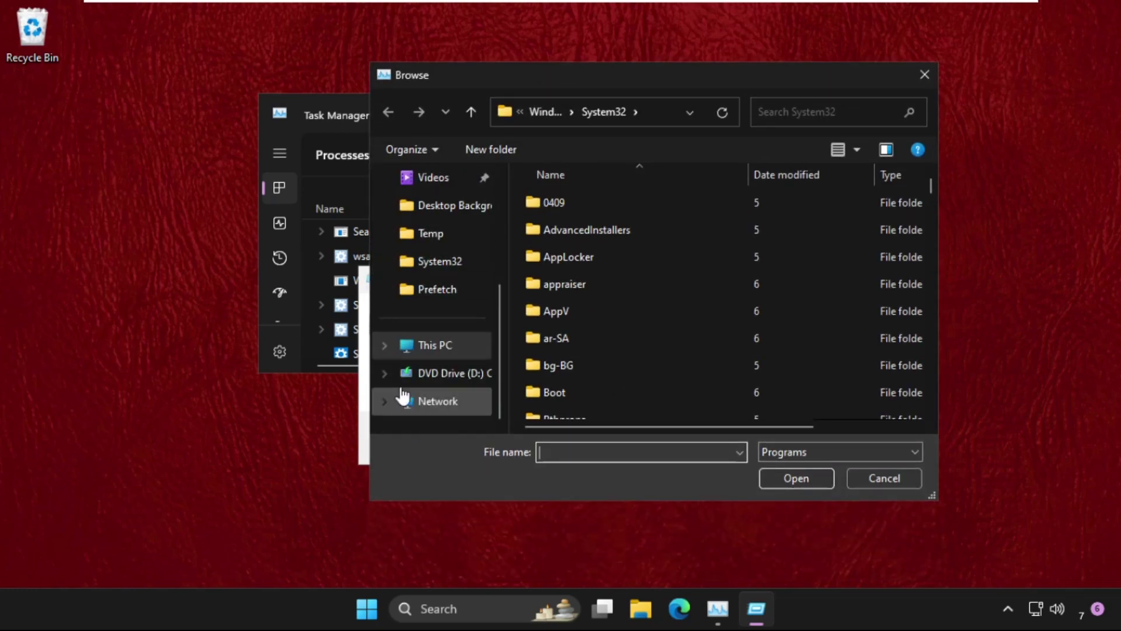
click(444, 345)
double_click(642, 222)
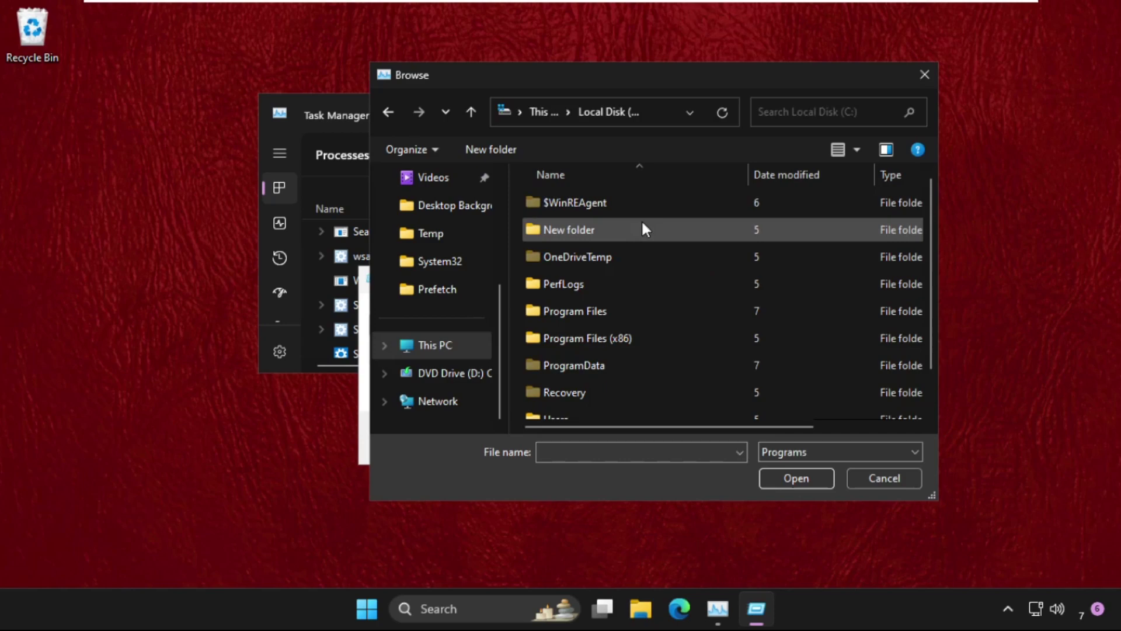
scroll(599, 366, down, 1)
double_click(590, 407)
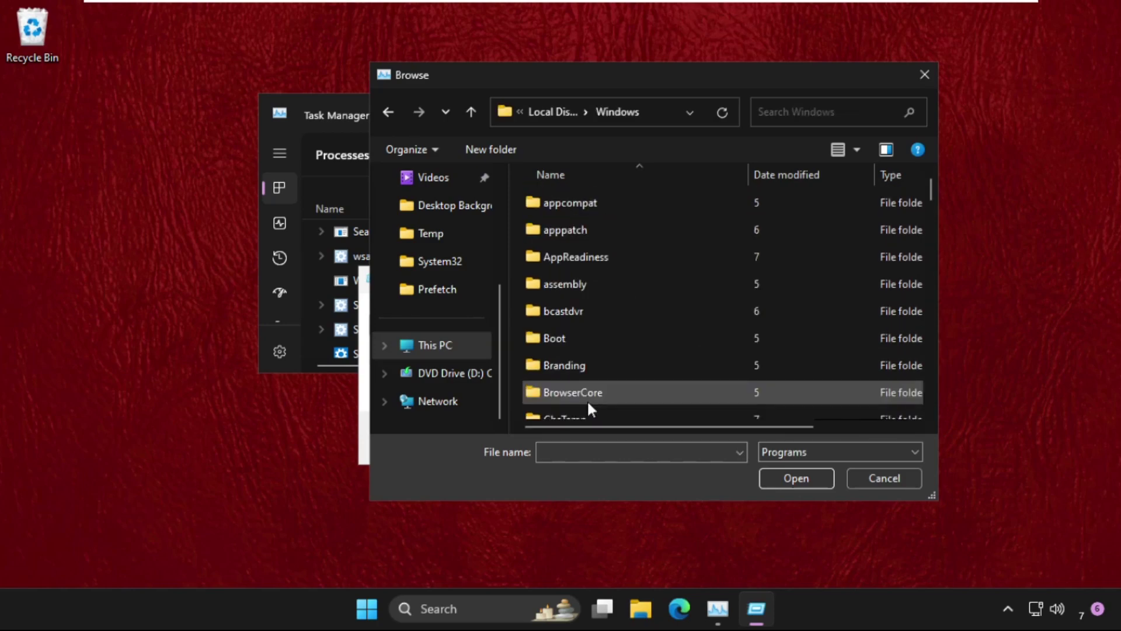
scroll(585, 344, down, 7)
scroll(586, 341, down, 12)
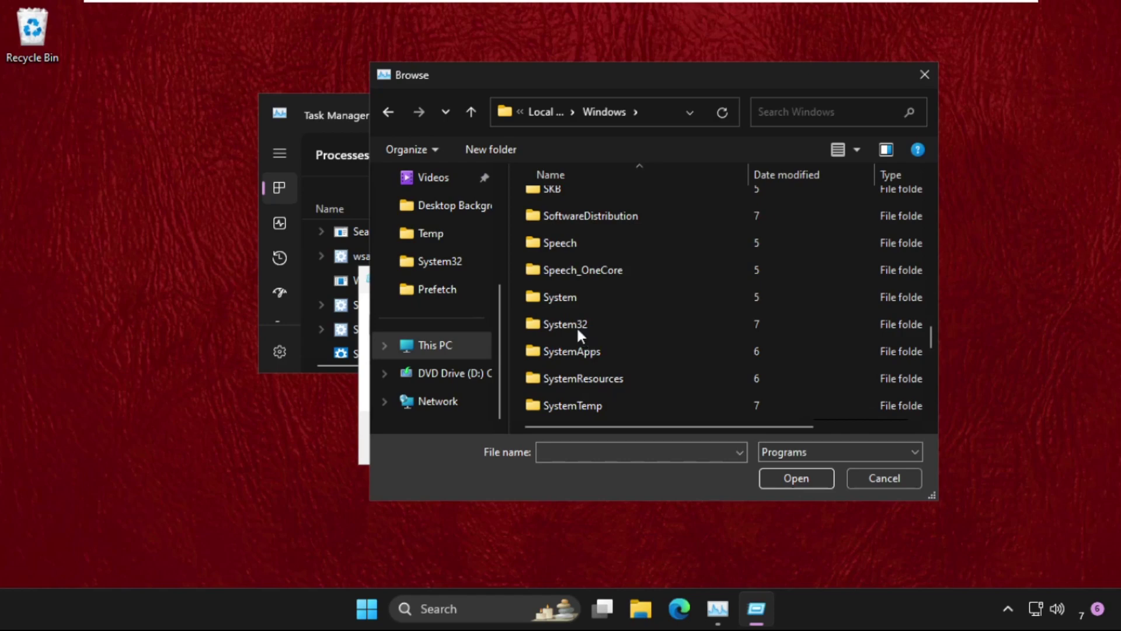
click(575, 325)
double_click(575, 324)
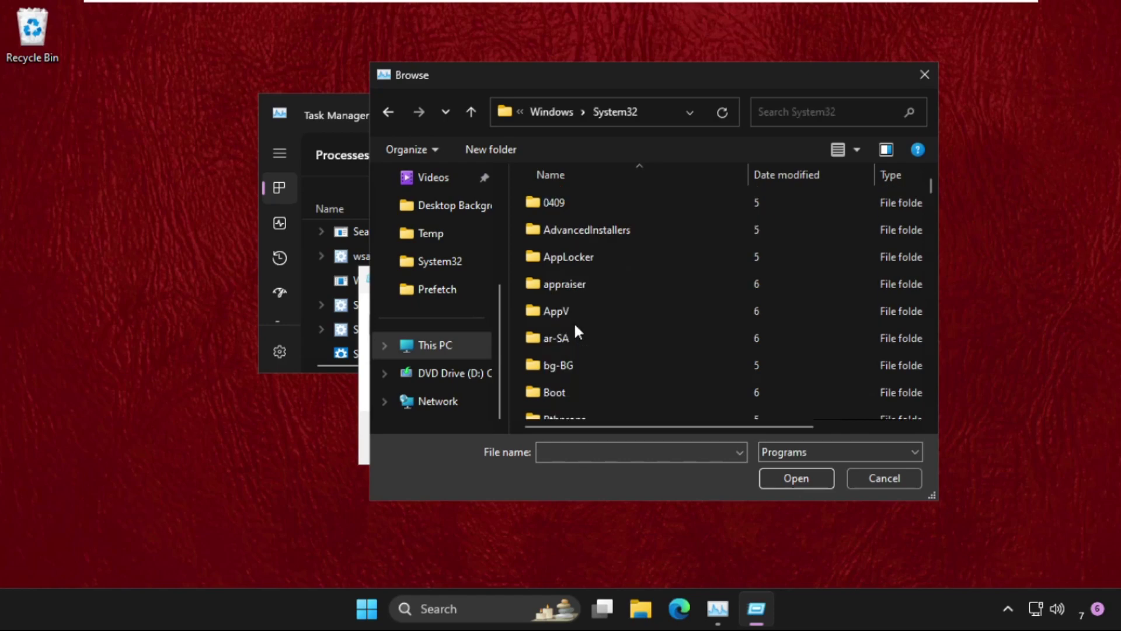
- Pick cmd.exe and run it as a new task with administrative privileges
scroll(575, 327, down, 20)
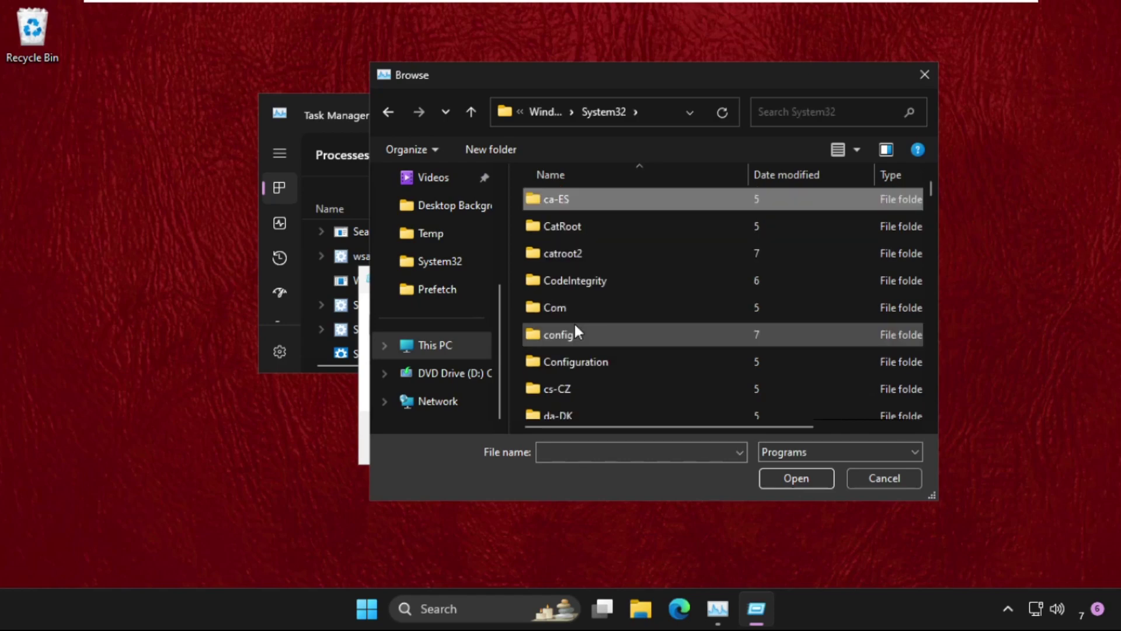
scroll(573, 324, down, 15)
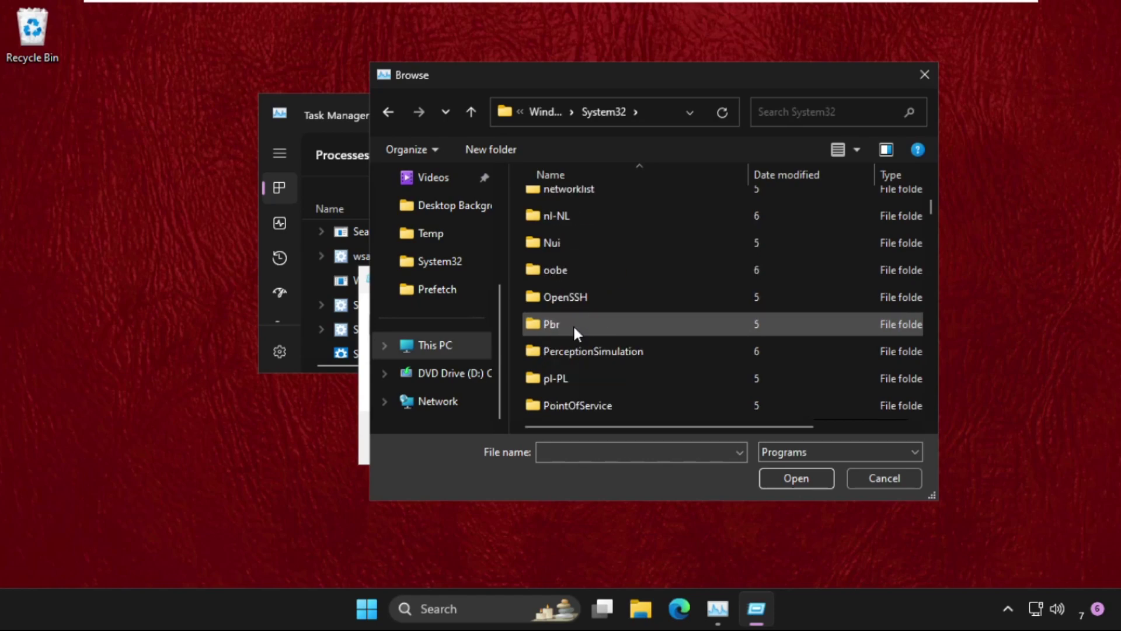
scroll(572, 324, up, 20)
text(cipher)
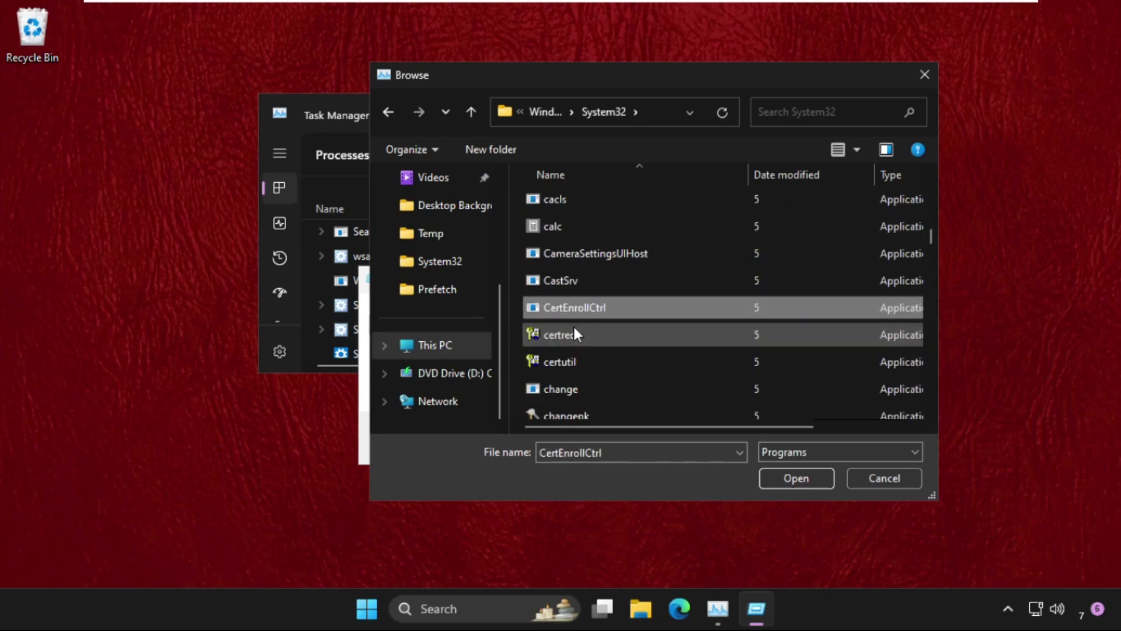
scroll(573, 324, up, 6)
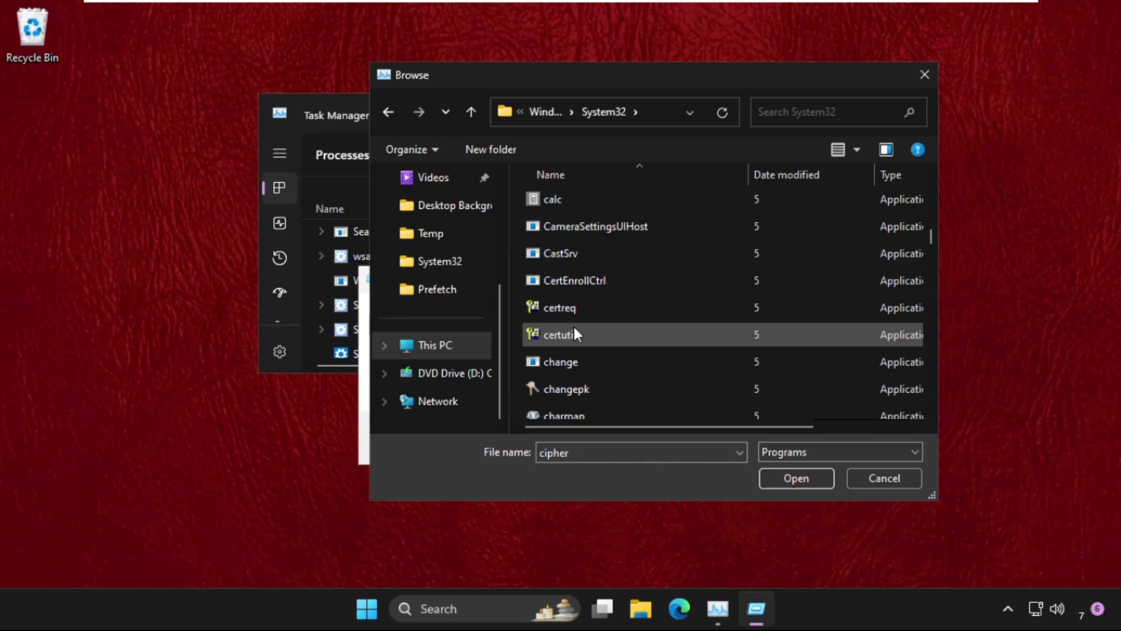
scroll(574, 328, up, 6)
scroll(574, 329, down, 7)
scroll(573, 324, down, 9)
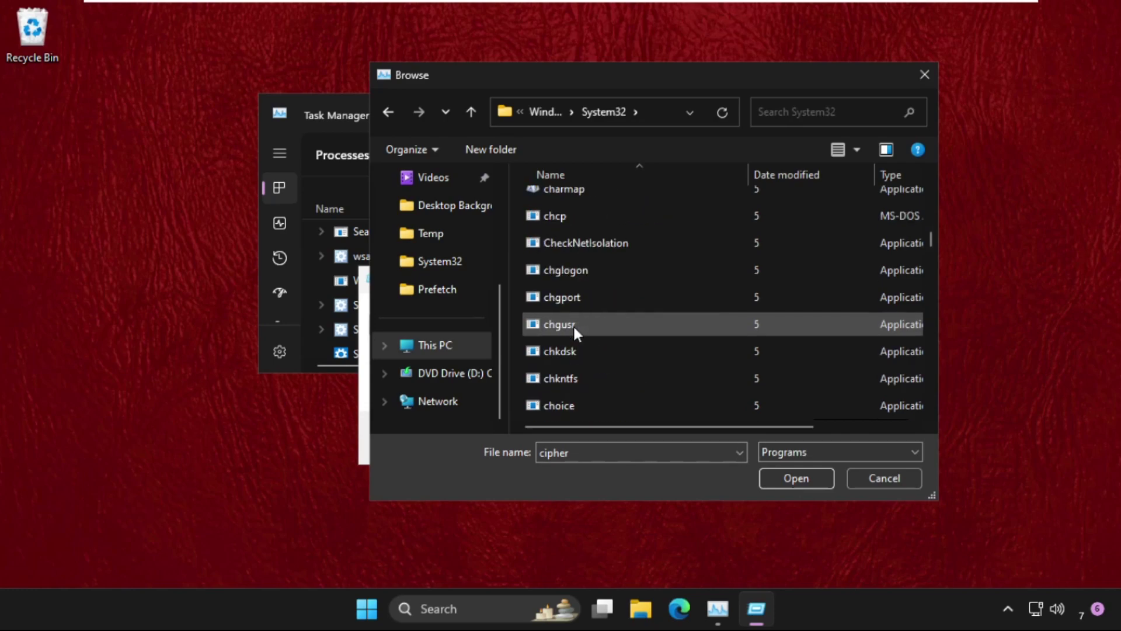
click(569, 324)
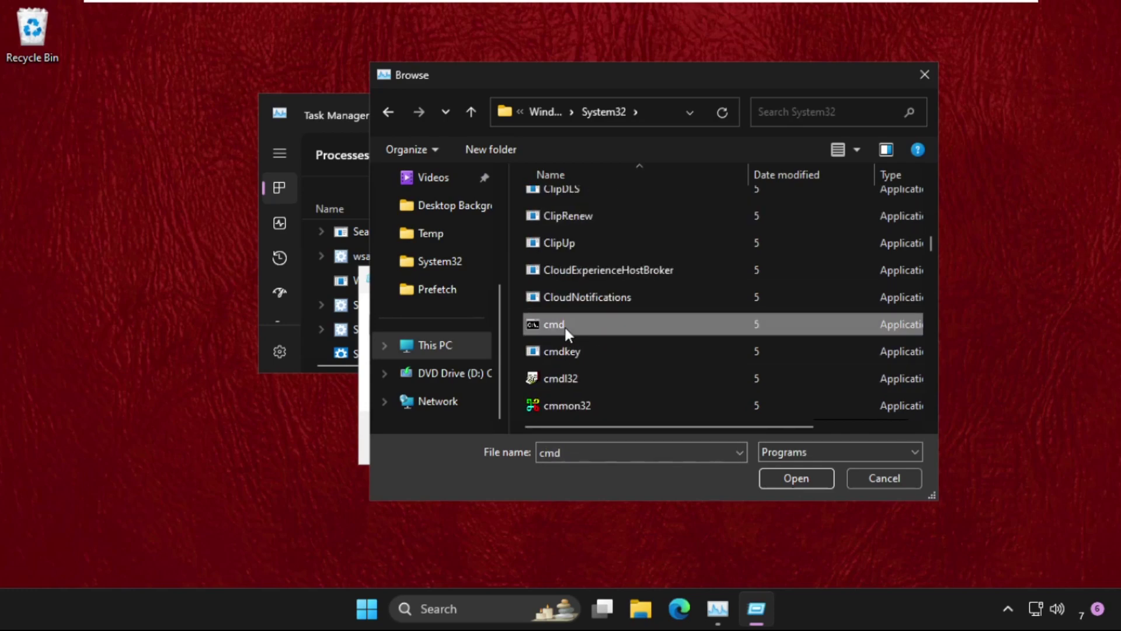
click(809, 479)
click(426, 383)
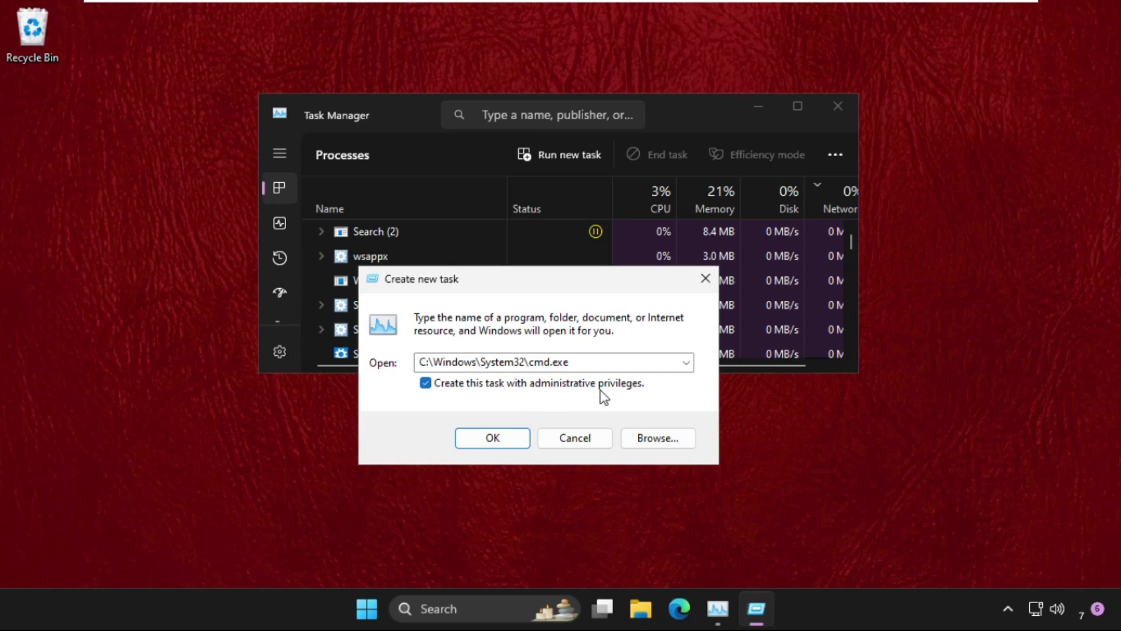
click(490, 439)
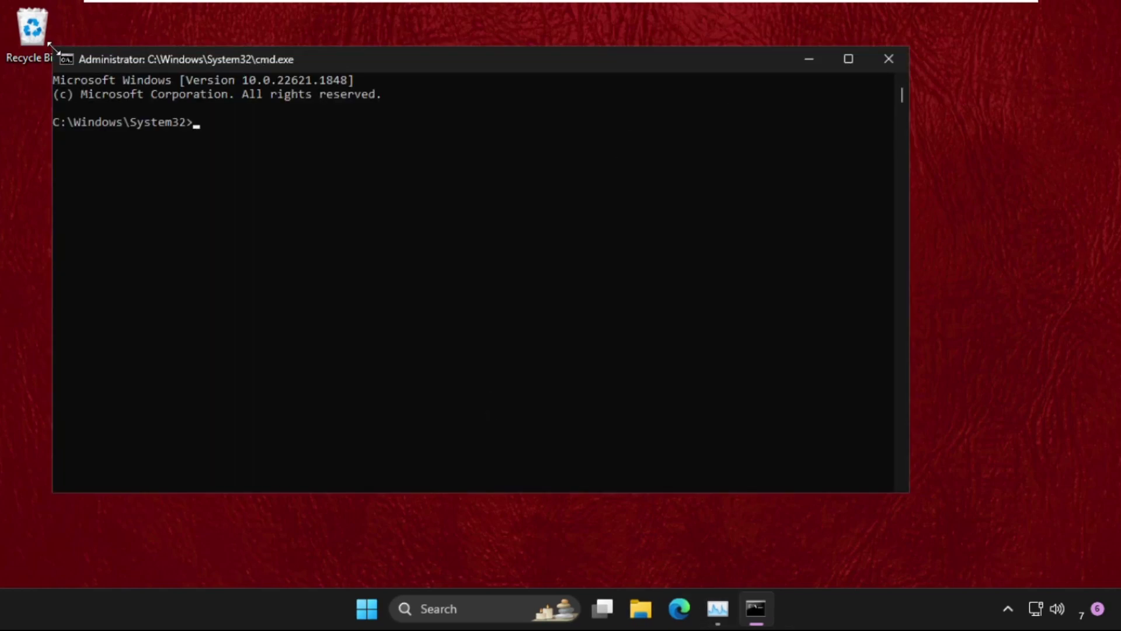
- Close Task Manager and reposition the administrator Command Prompt window
drag(51, 45, 290, 154)
click(822, 108)
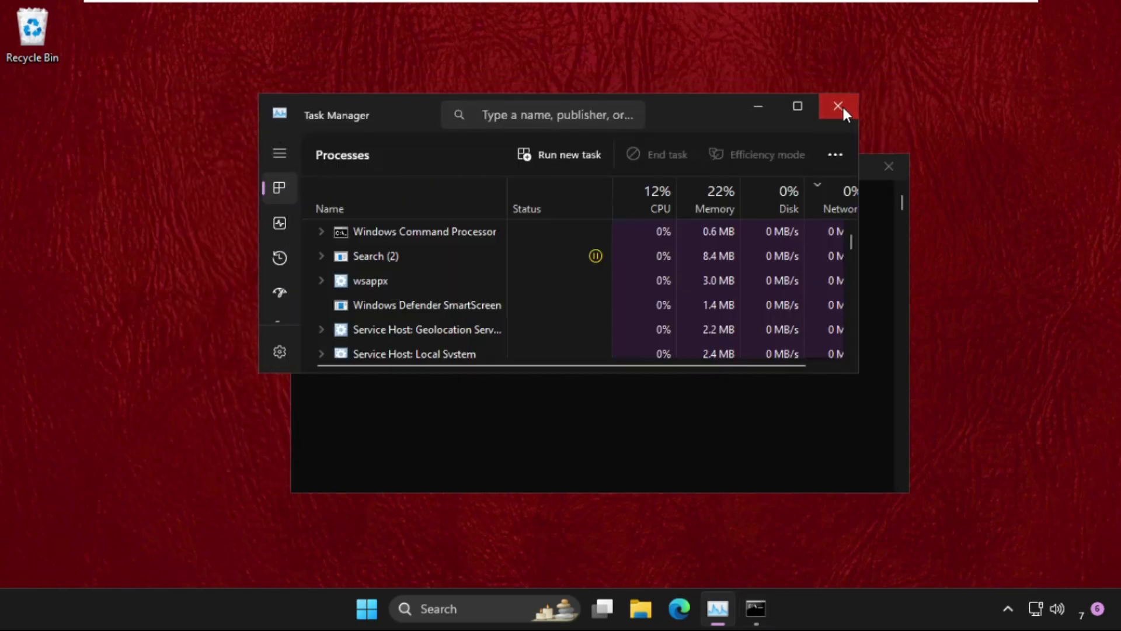
click(838, 106)
drag(612, 182, 611, 155)
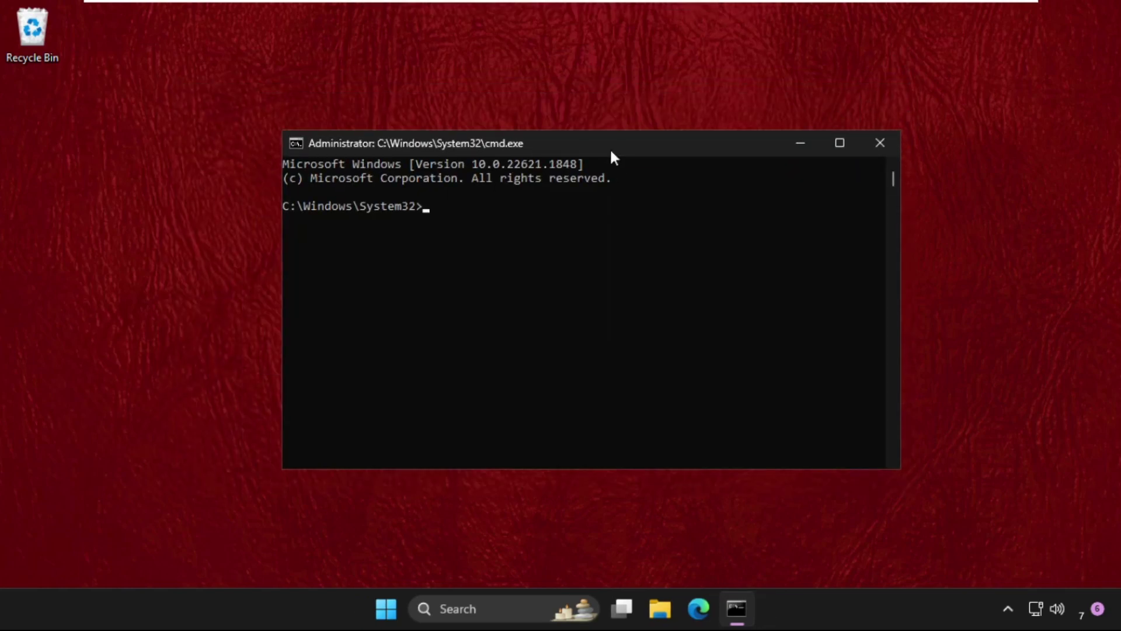
- Run gpupdate /force, then type exit to close the console once policies update
text(gpupdate /force)
key(Return)
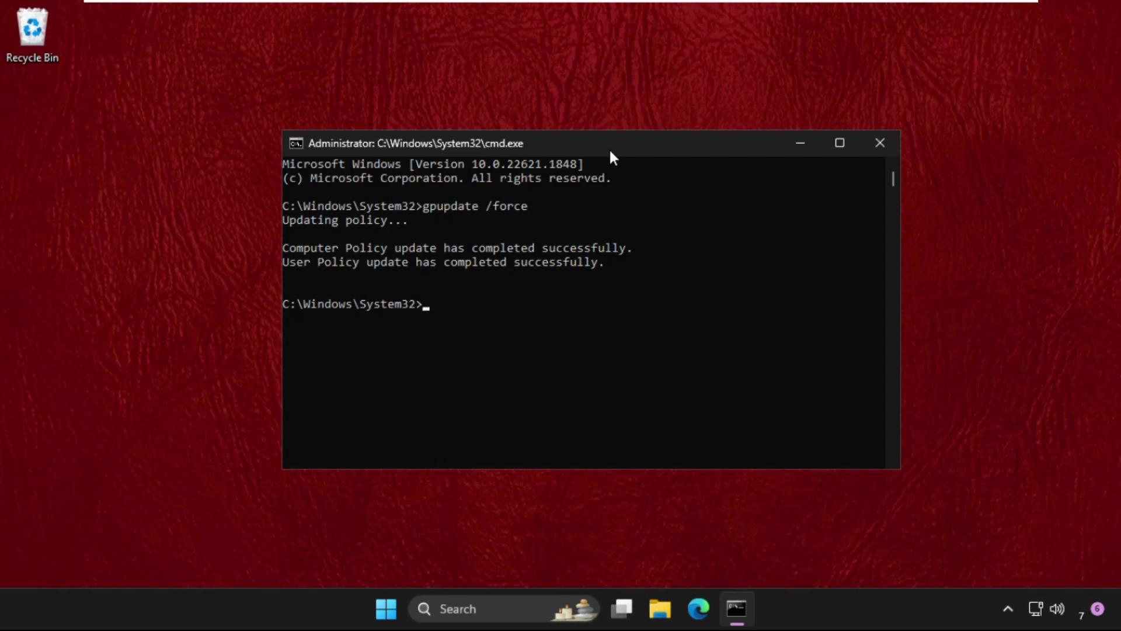
text(exit)
key(Return)
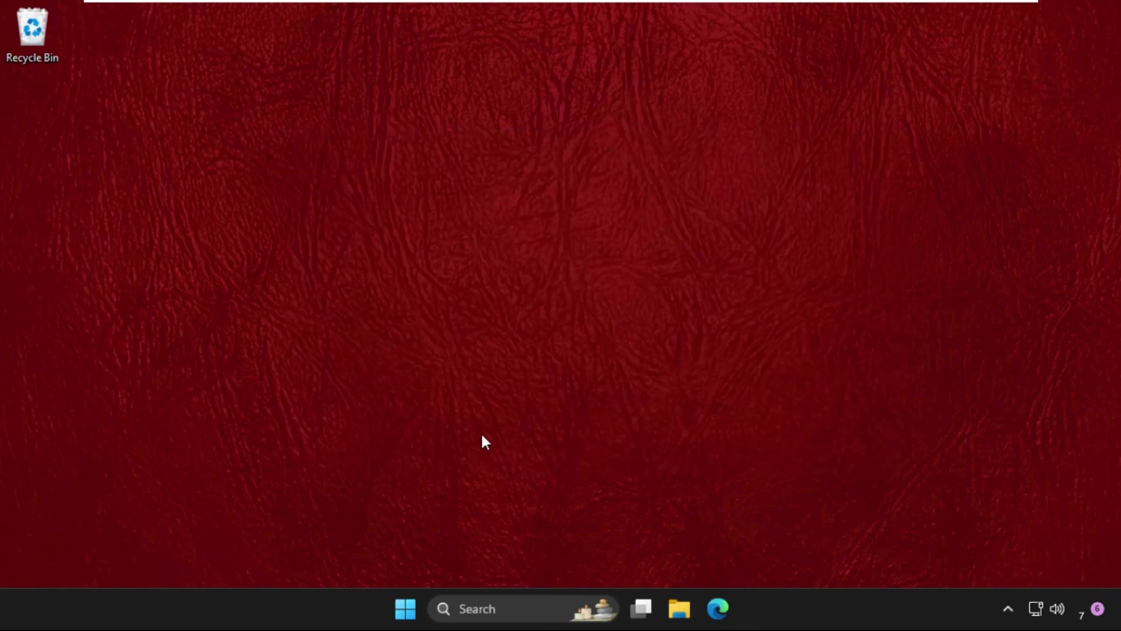
- Launch services.msc from the Run dialog
key(super+r)
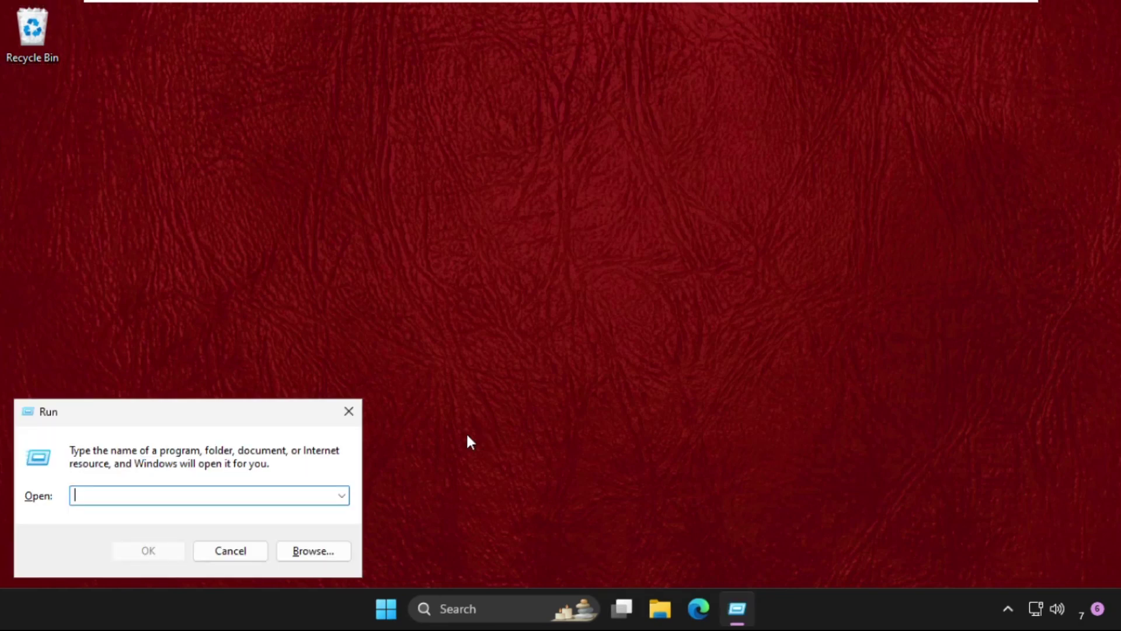
drag(166, 412, 567, 241)
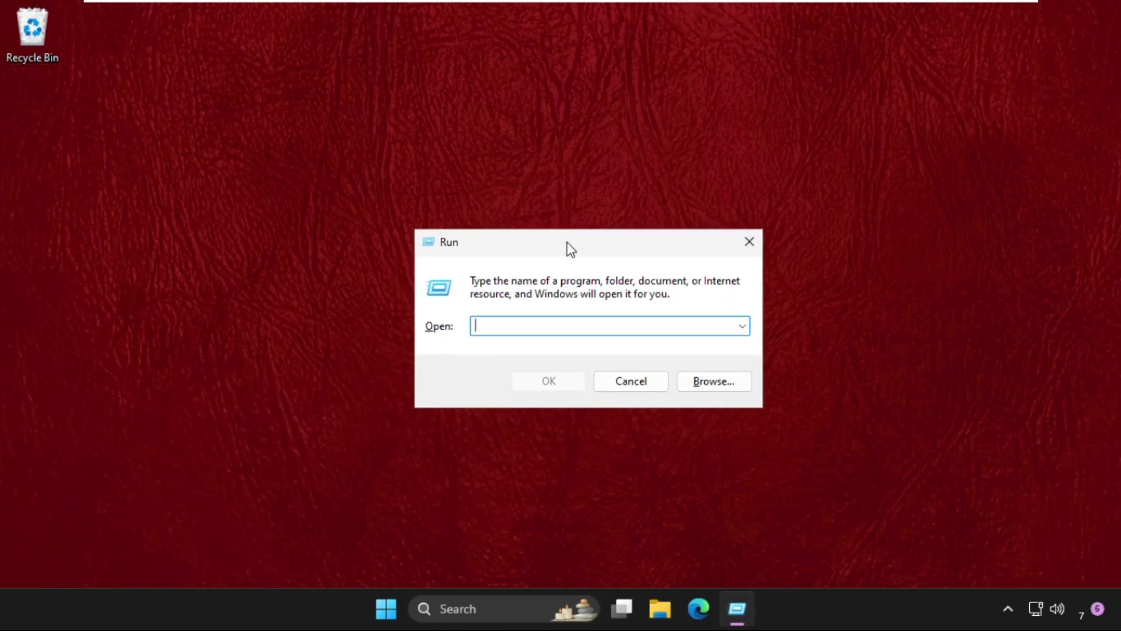
text(servic)
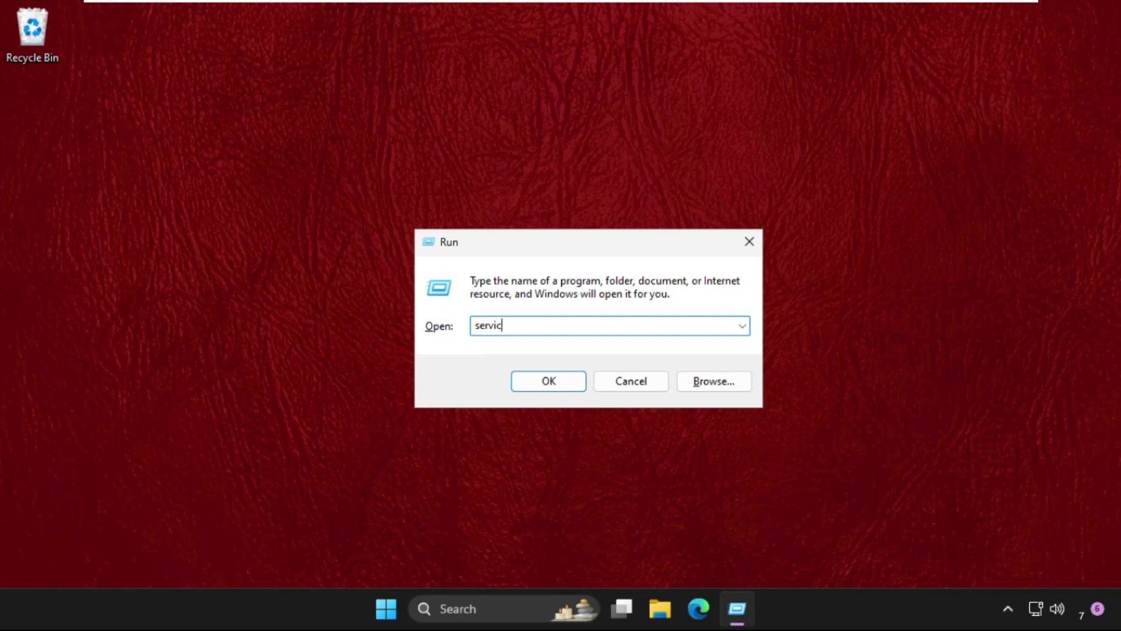
text(es.msc)
key(Return)
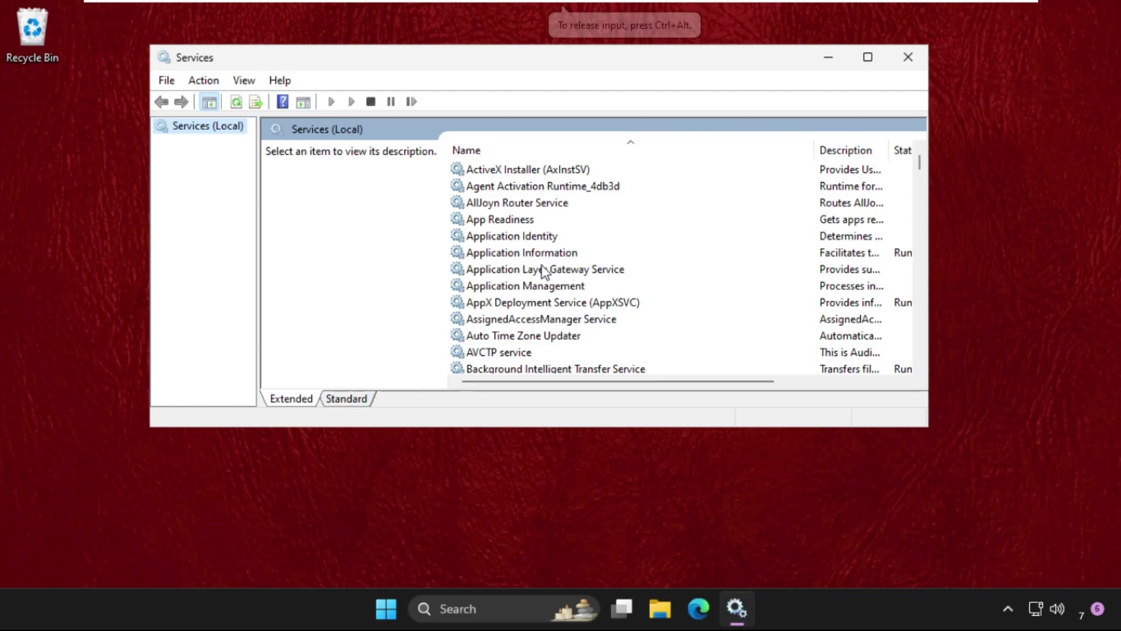
- Jump to the services starting with W in the Services list
click(543, 270)
key(w)
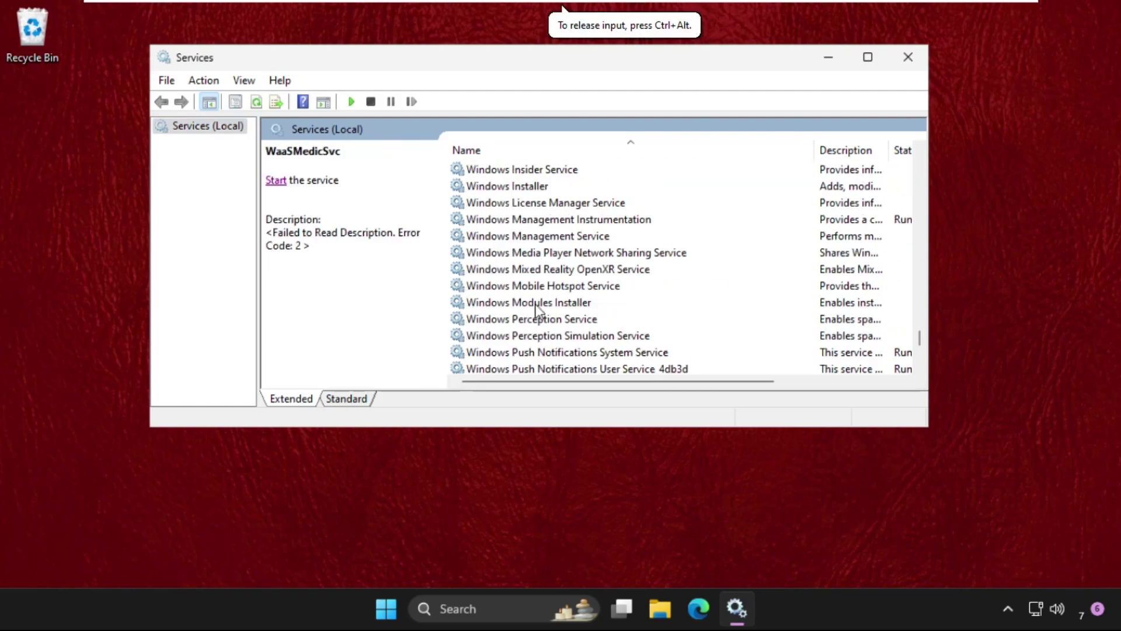
scroll(534, 304, down, 5)
scroll(534, 304, up, 1)
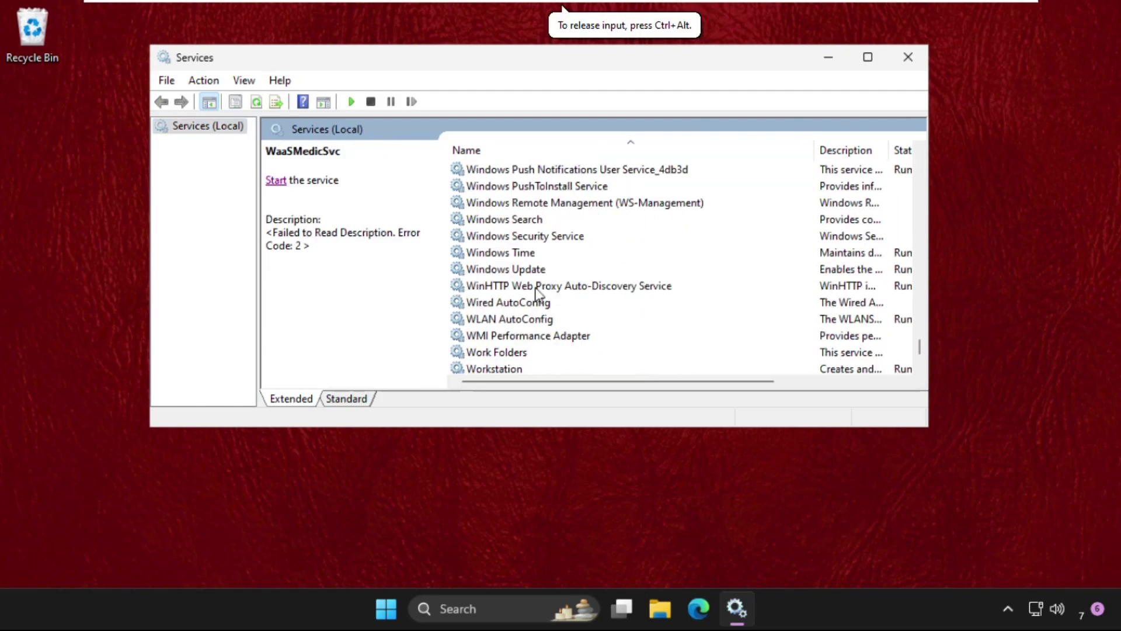
- Change Windows Update's startup type to Automatic in its Properties, apply, and close Services
click(520, 271)
right_click(521, 271)
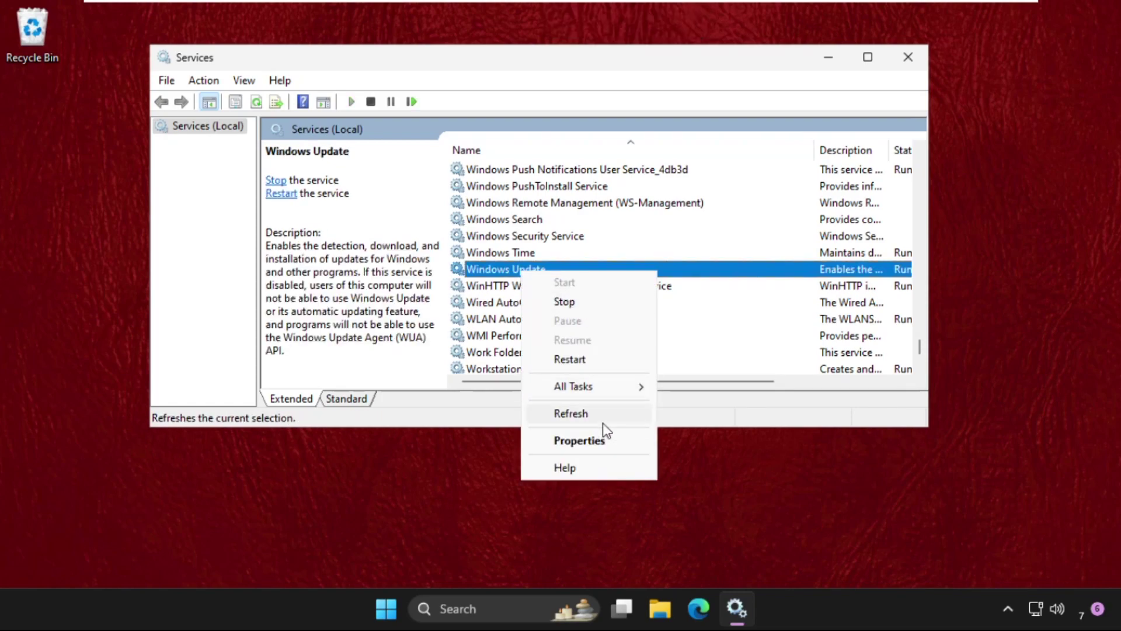
click(598, 439)
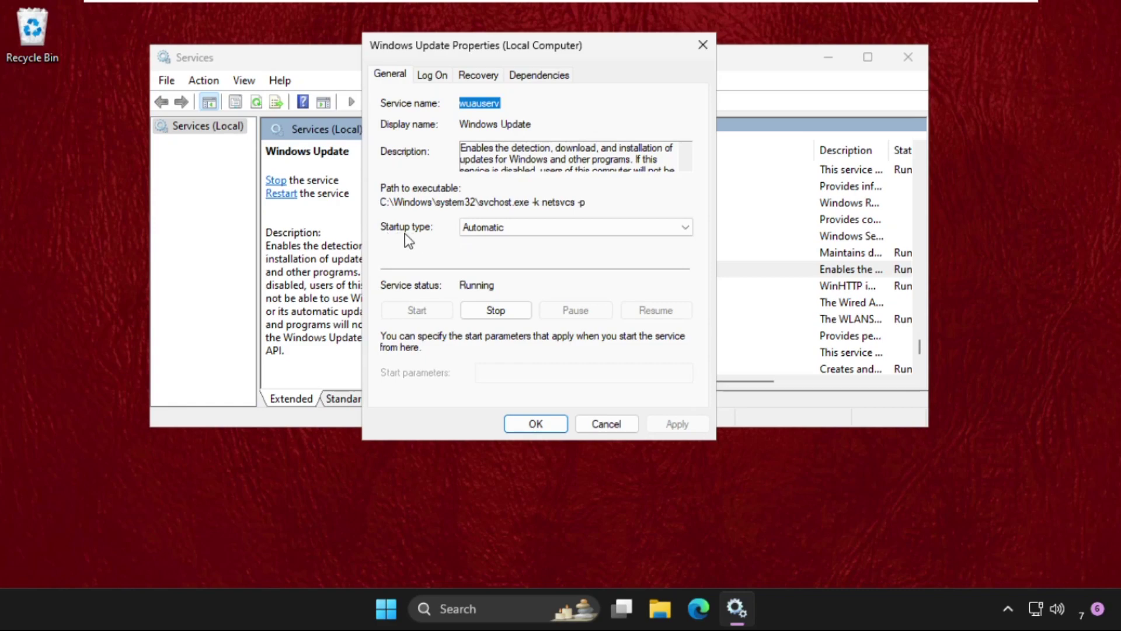
click(493, 228)
click(493, 256)
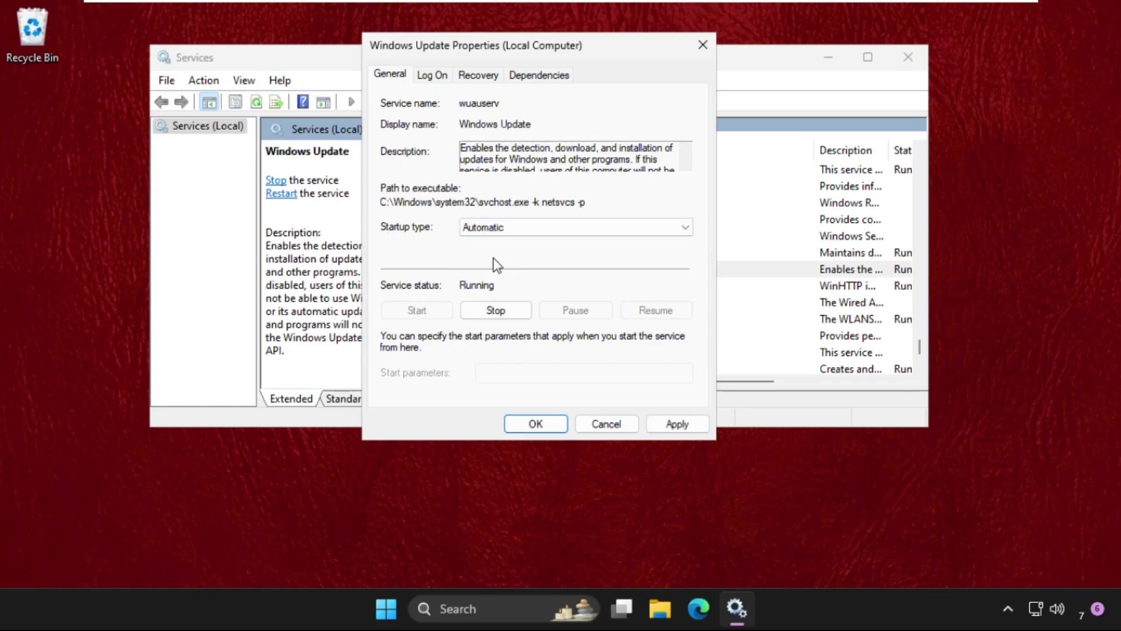
click(676, 425)
click(534, 424)
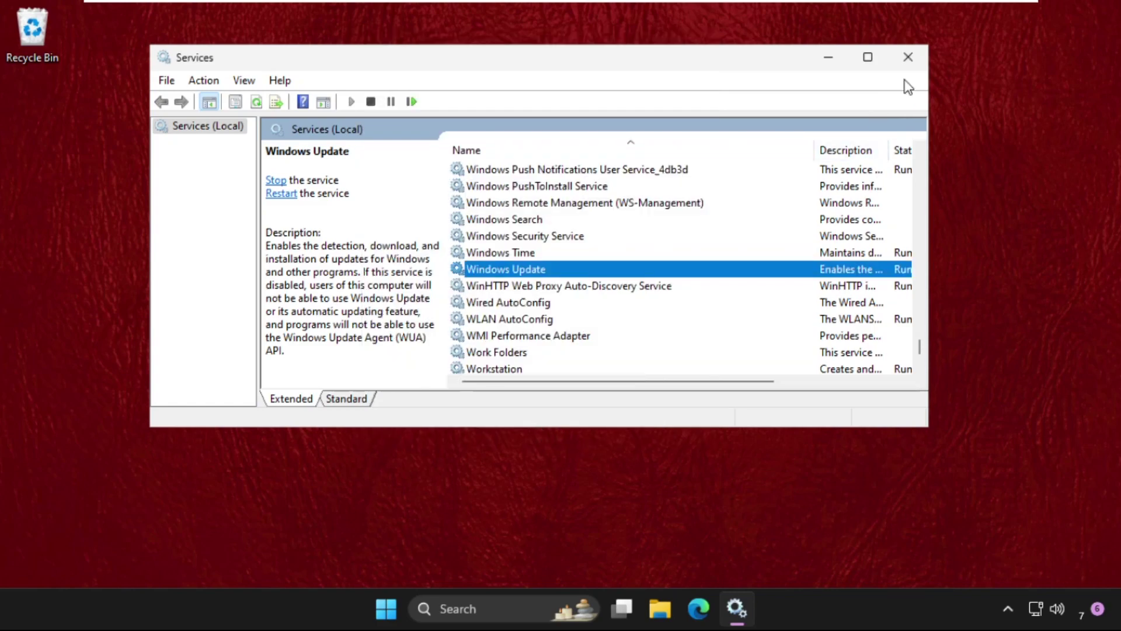
click(909, 59)
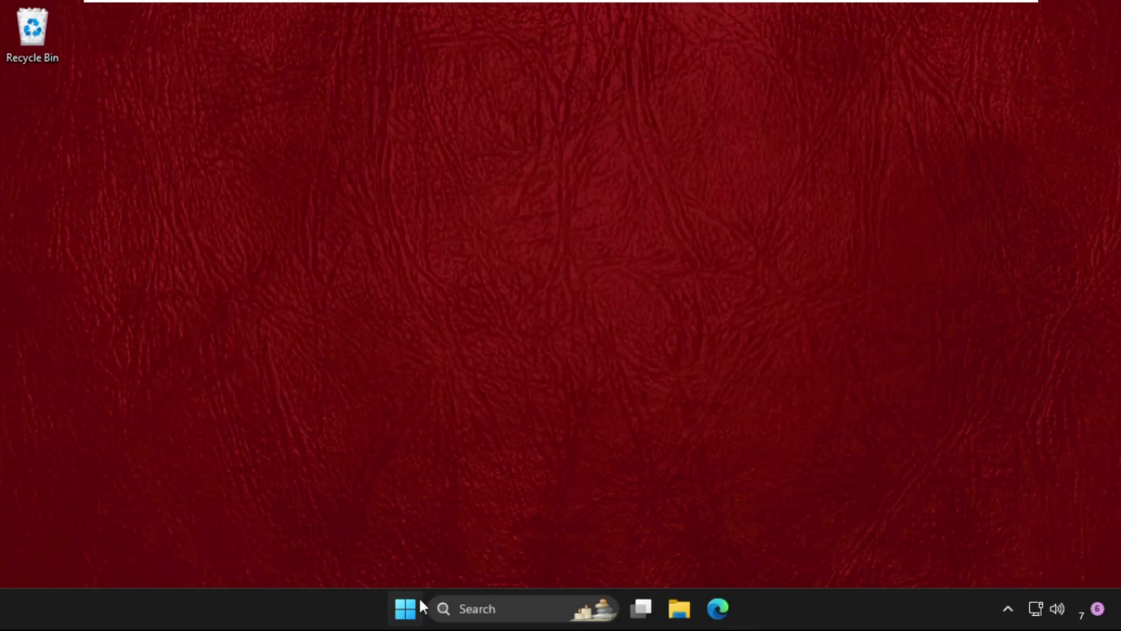